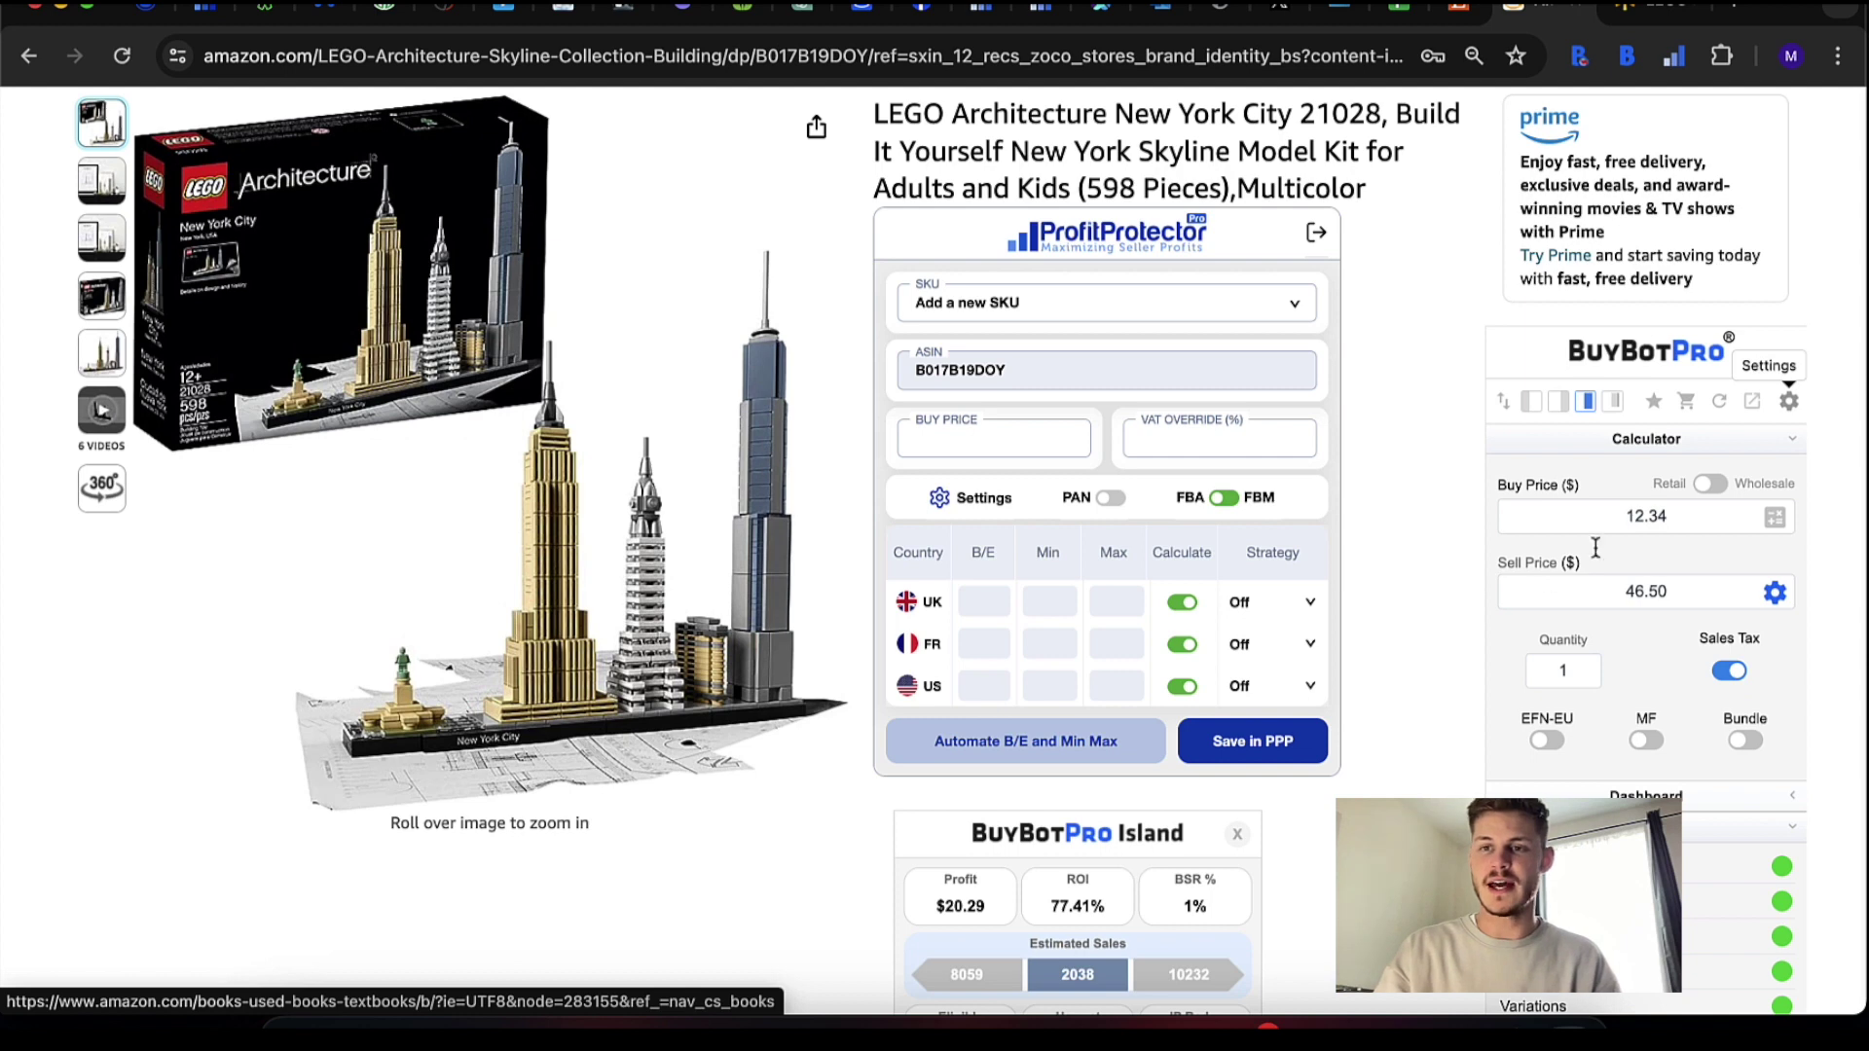
# Step: Open the BuyBotPro settings and review the Preferred Marketplace and Tax / VAT Settings options
pyautogui.click(1789, 402)
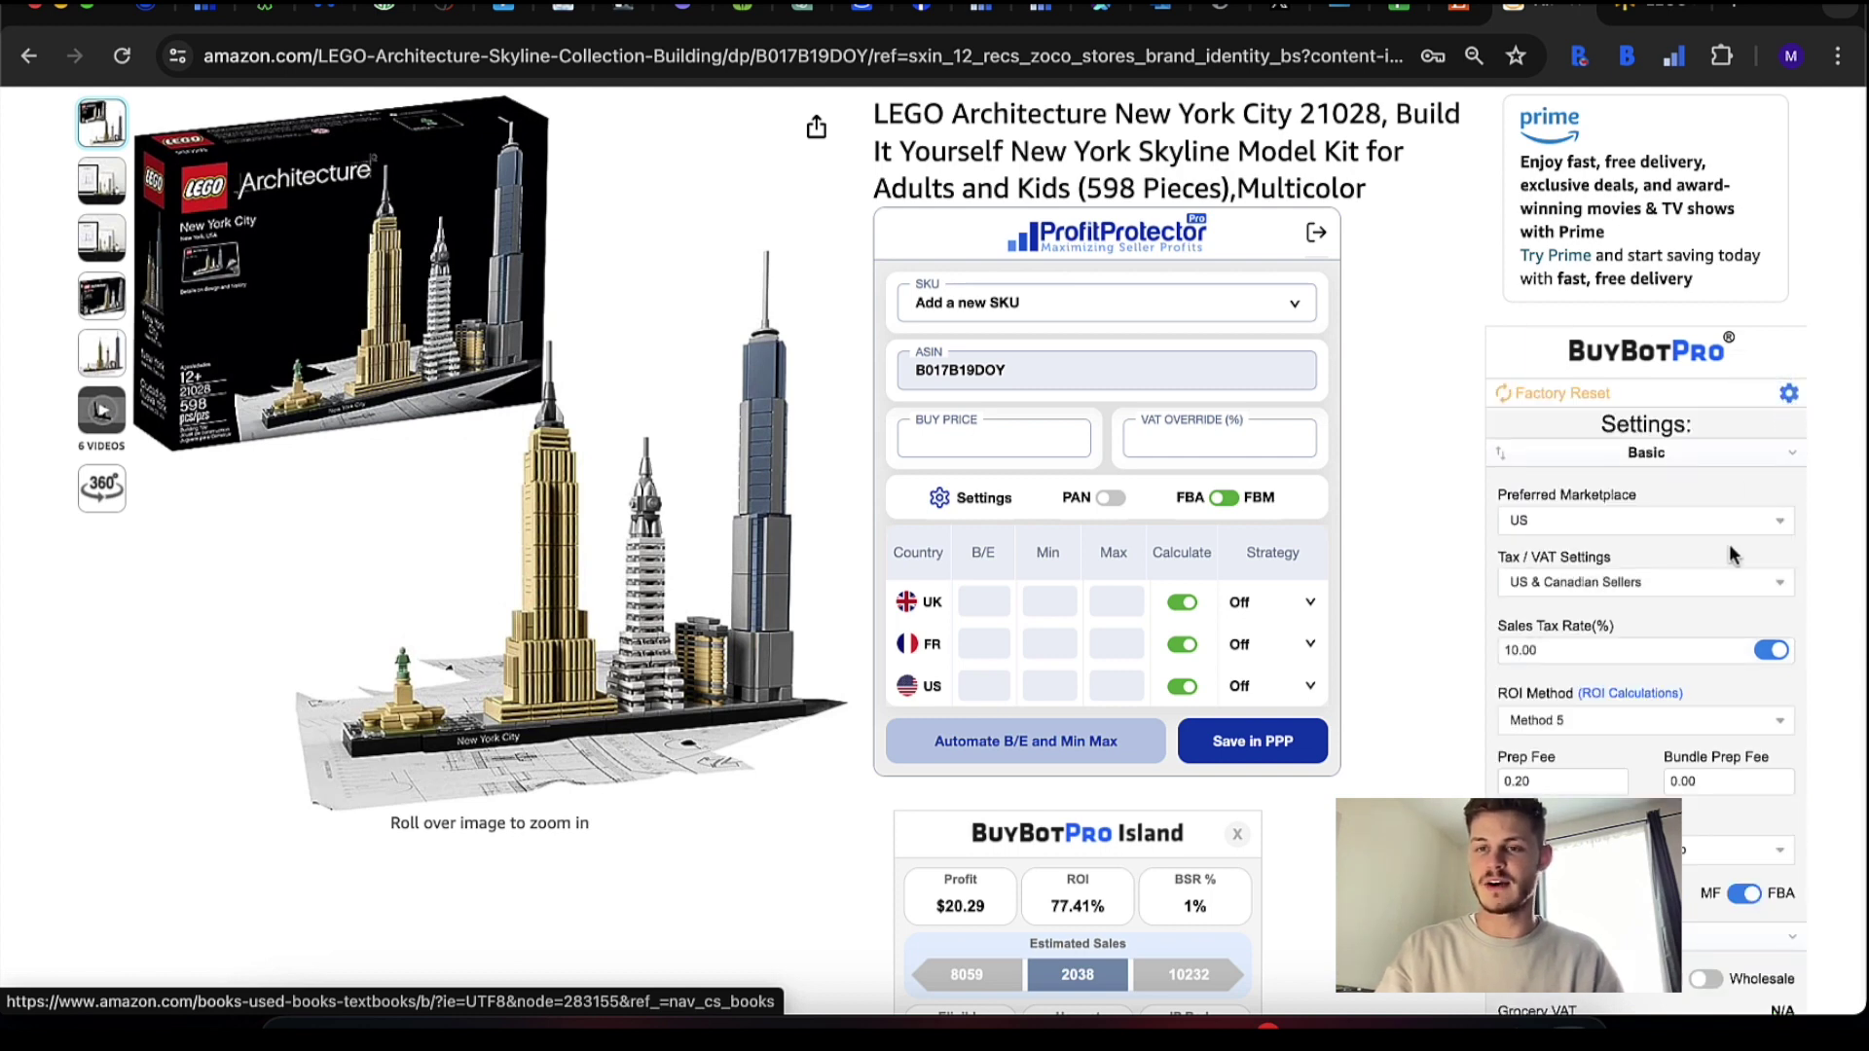
pyautogui.scroll(-3, 1690, 691)
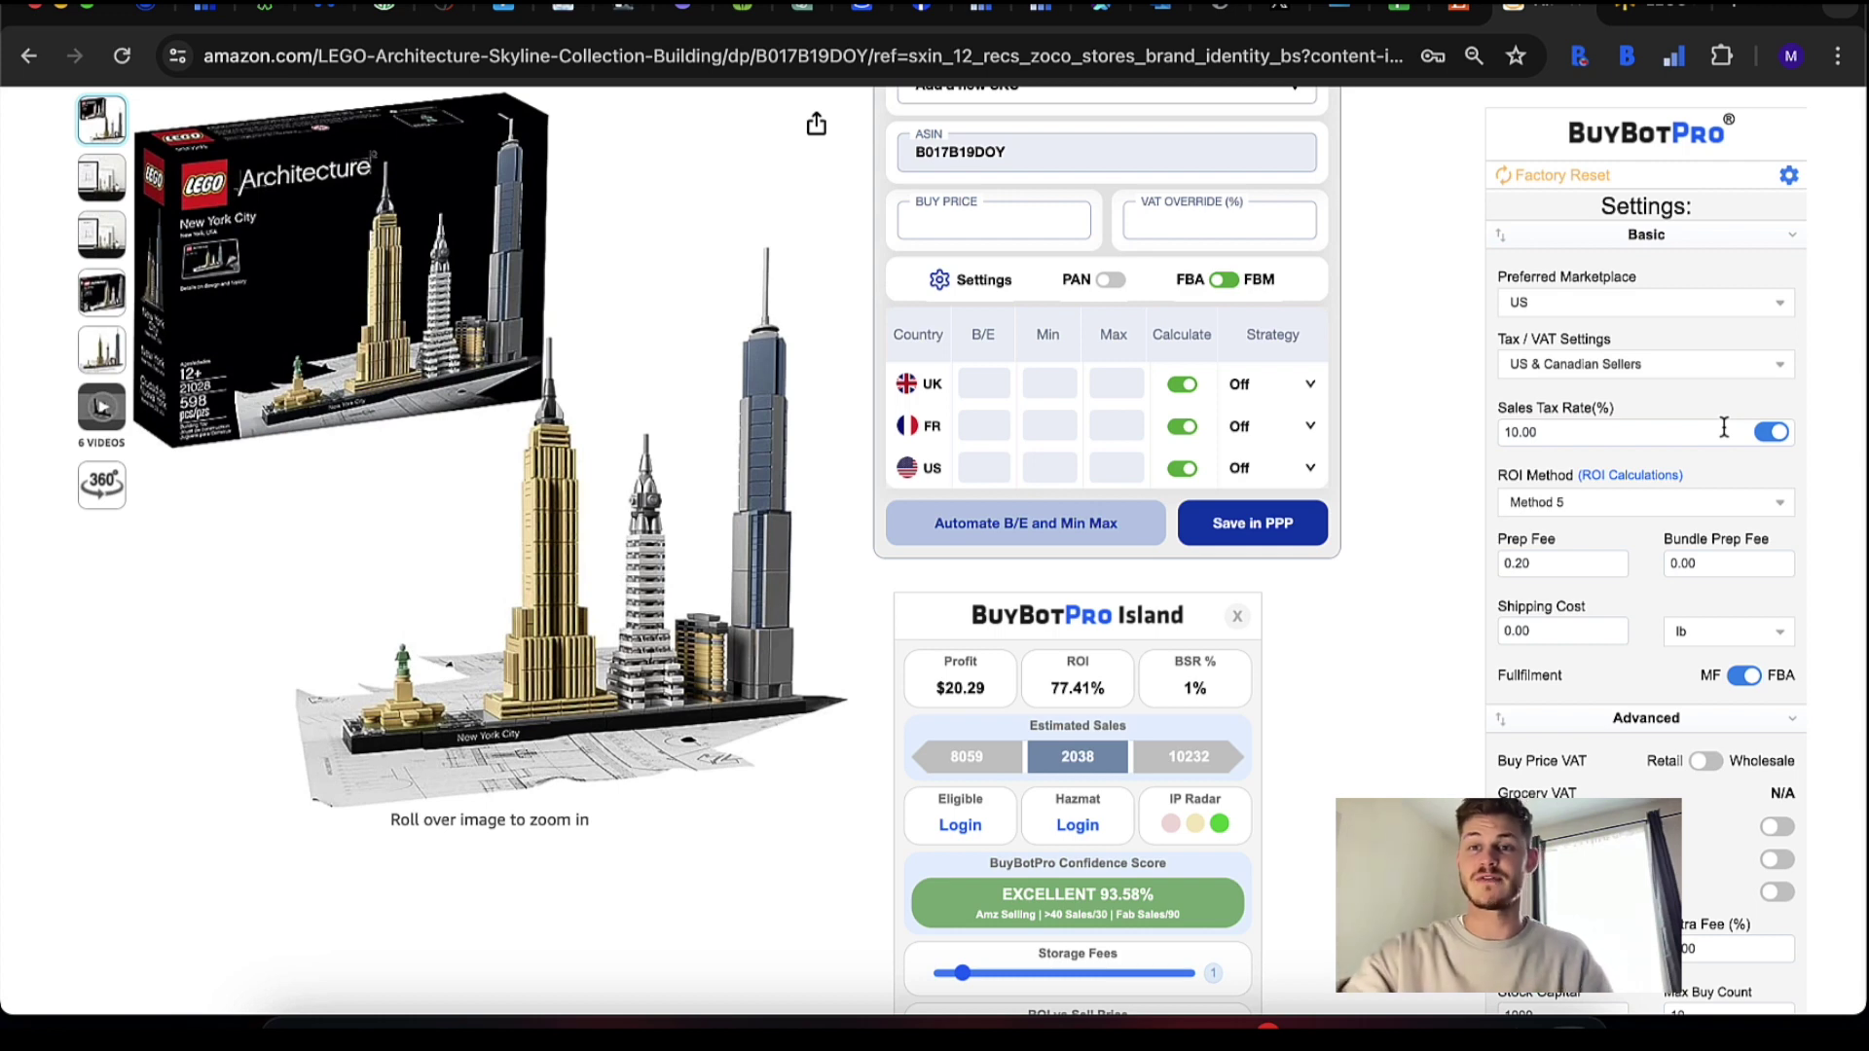
pyautogui.click(1606, 301)
pyautogui.click(1599, 369)
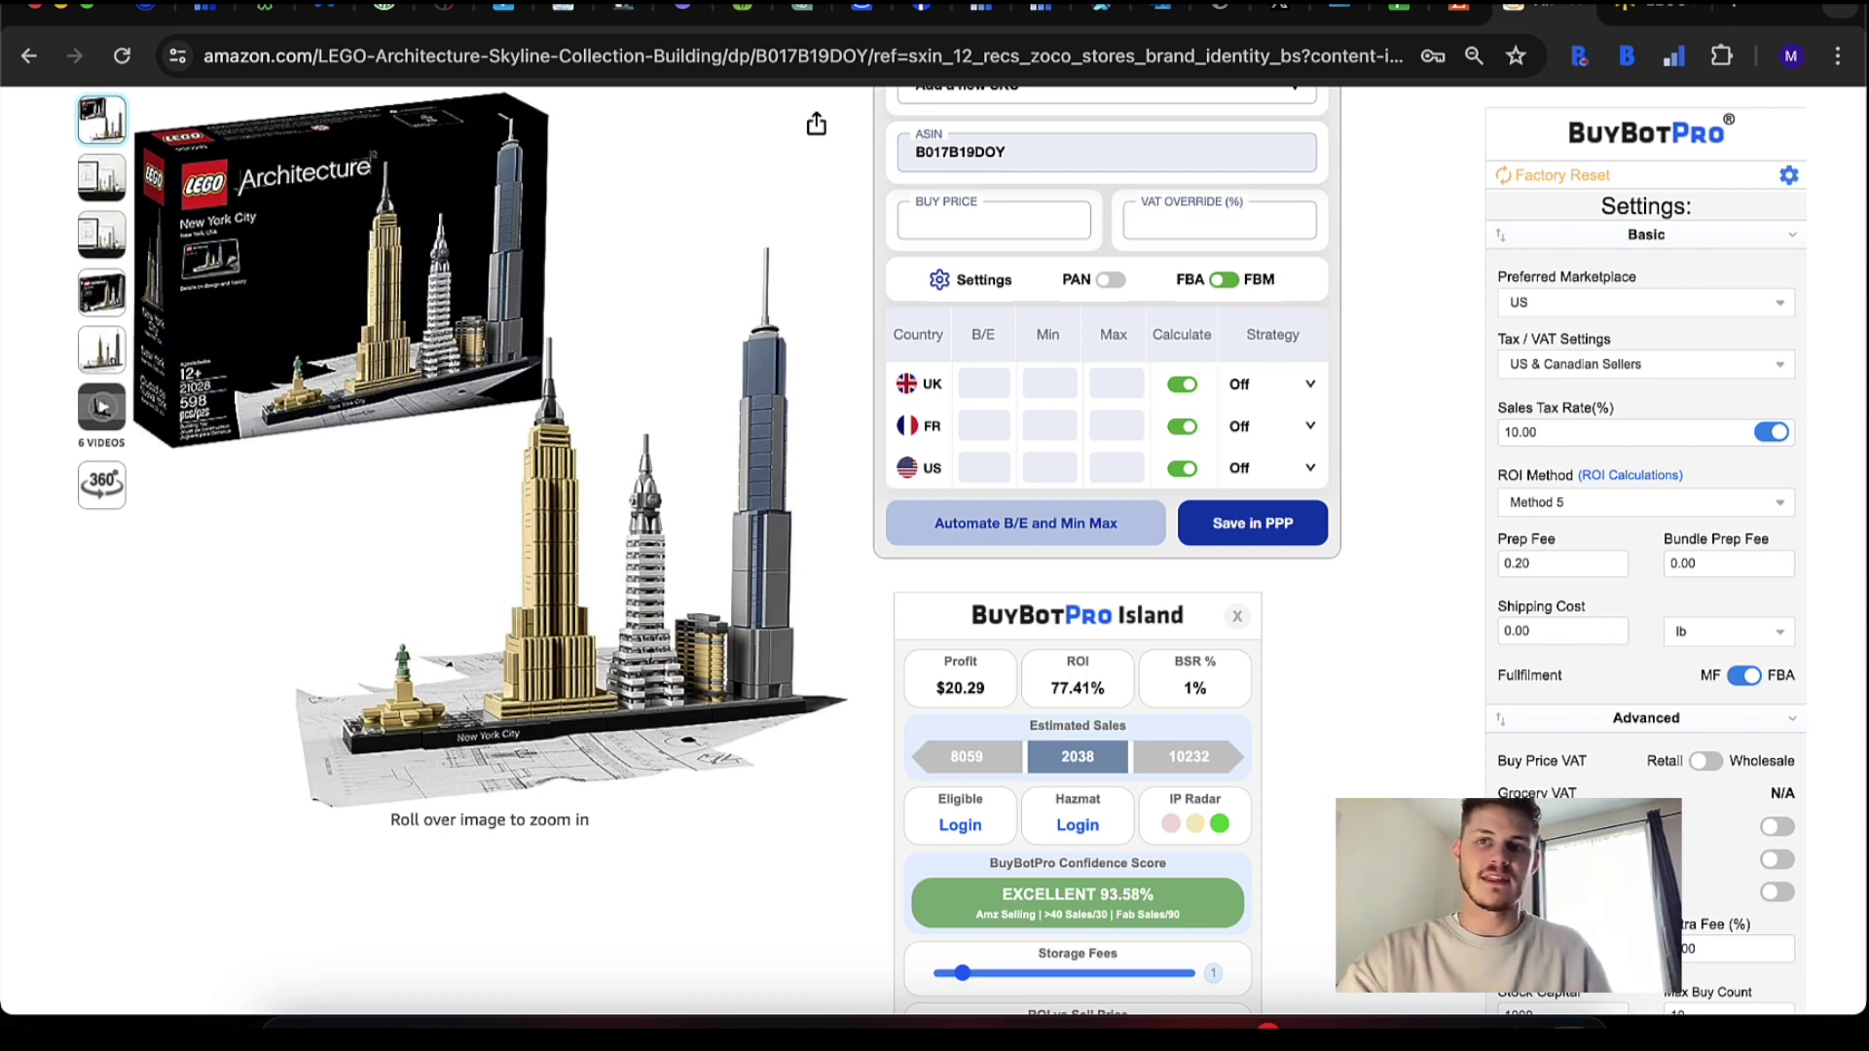
# Step: Switch to the Walmart listing, select the full LEGO Harry Potter Dobby product title and look up the selected text
pyautogui.click(1655, 10)
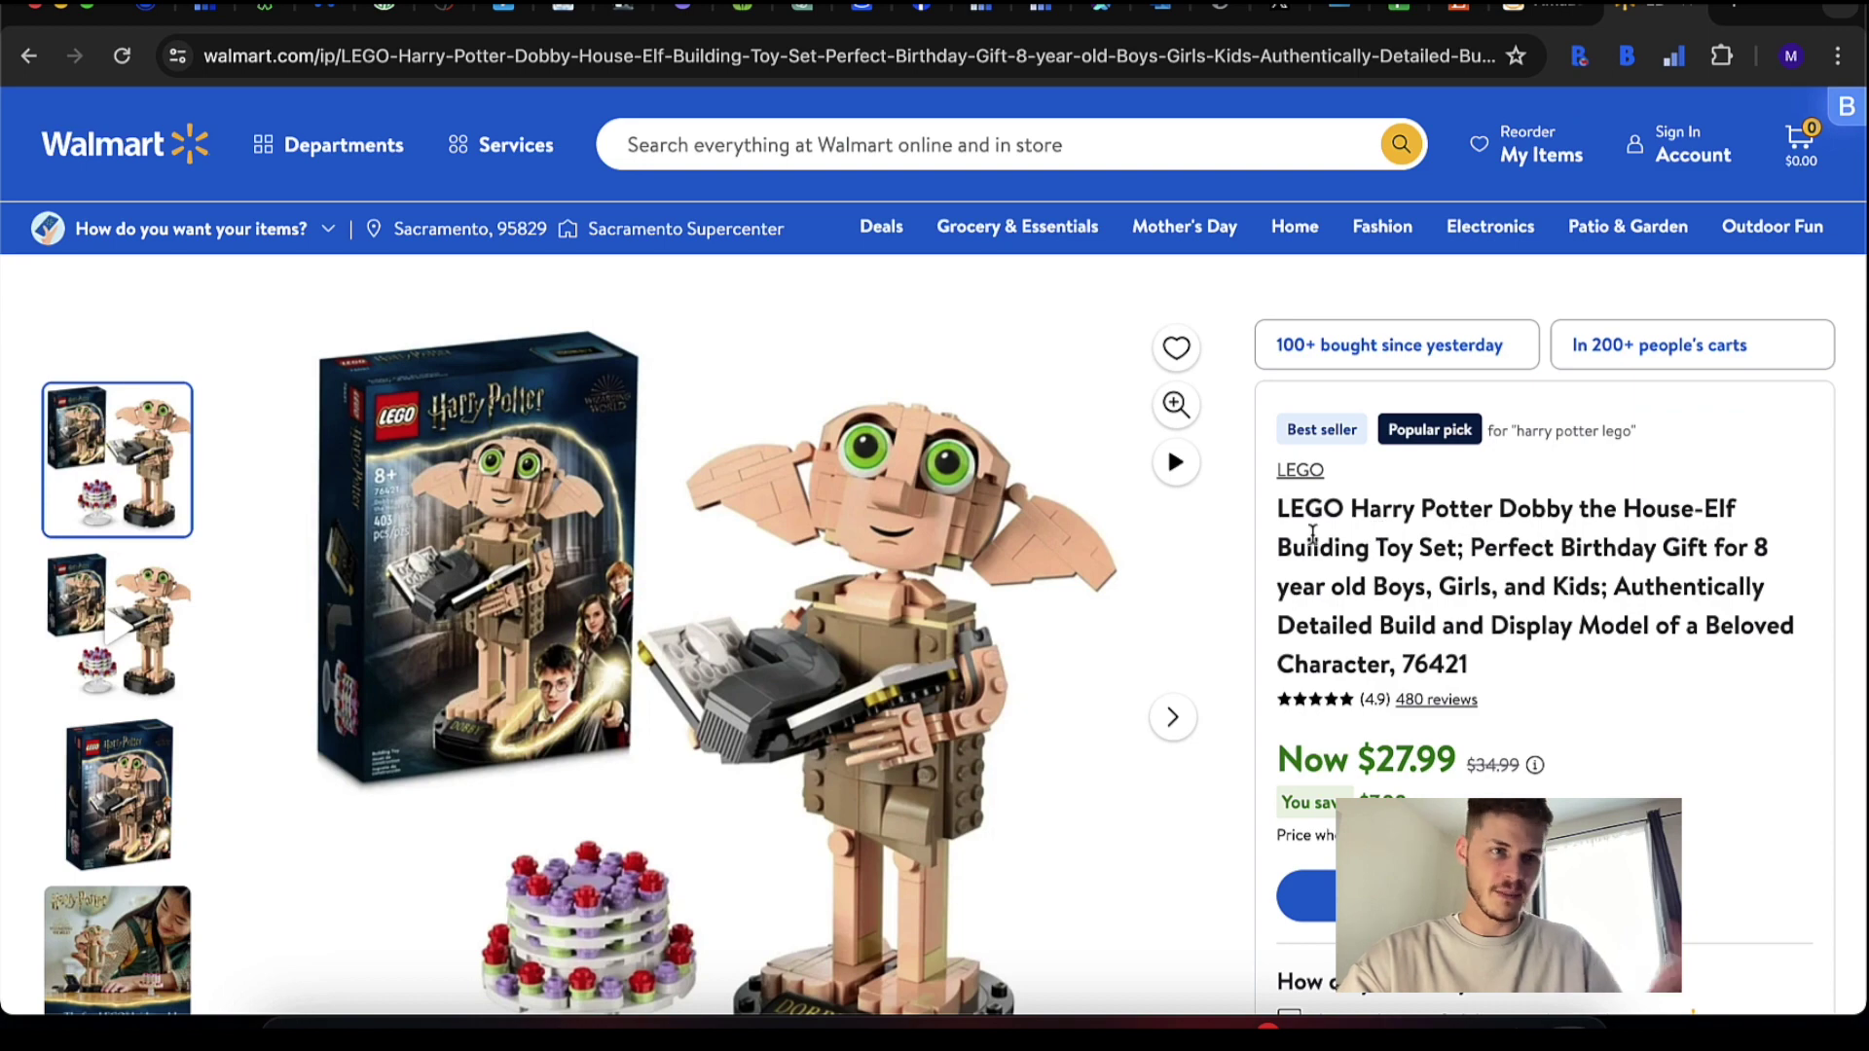
pyautogui.moveTo(1275, 501); pyautogui.dragTo(1572, 681)
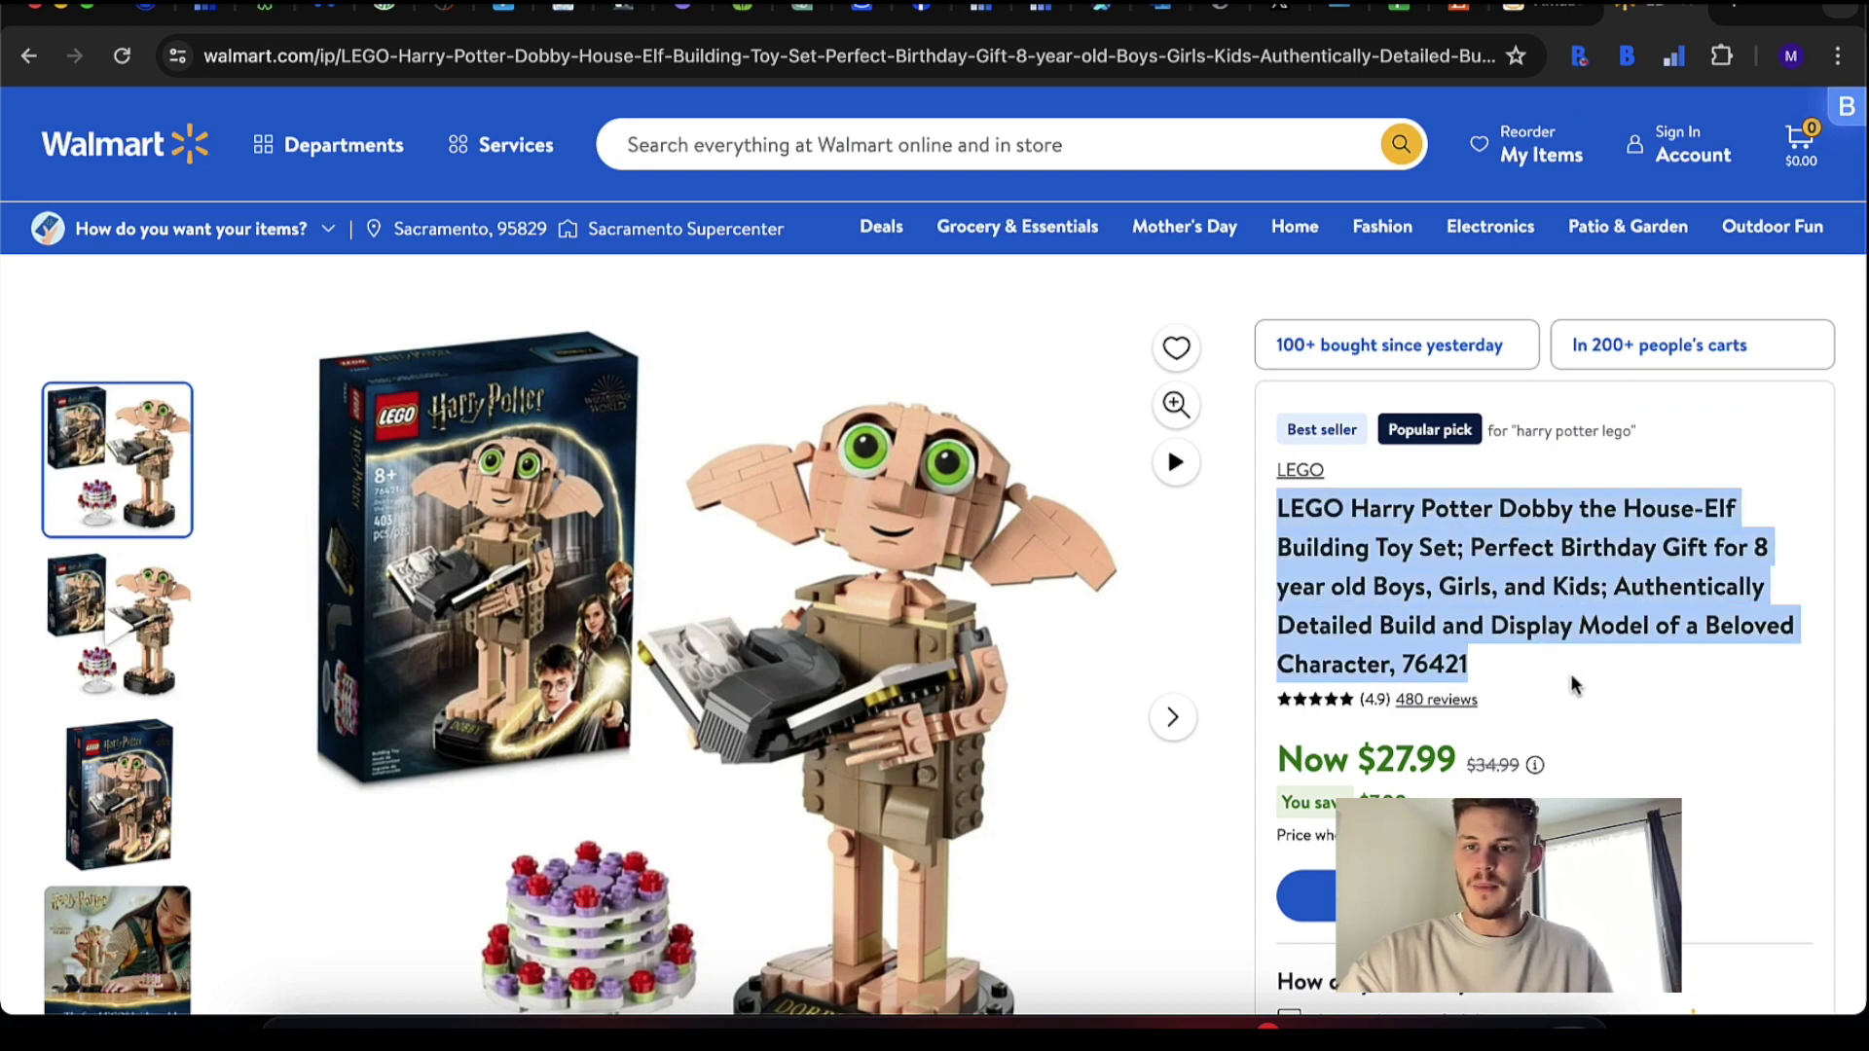
pyautogui.rightClick(1438, 615)
pyautogui.click(1031, 857)
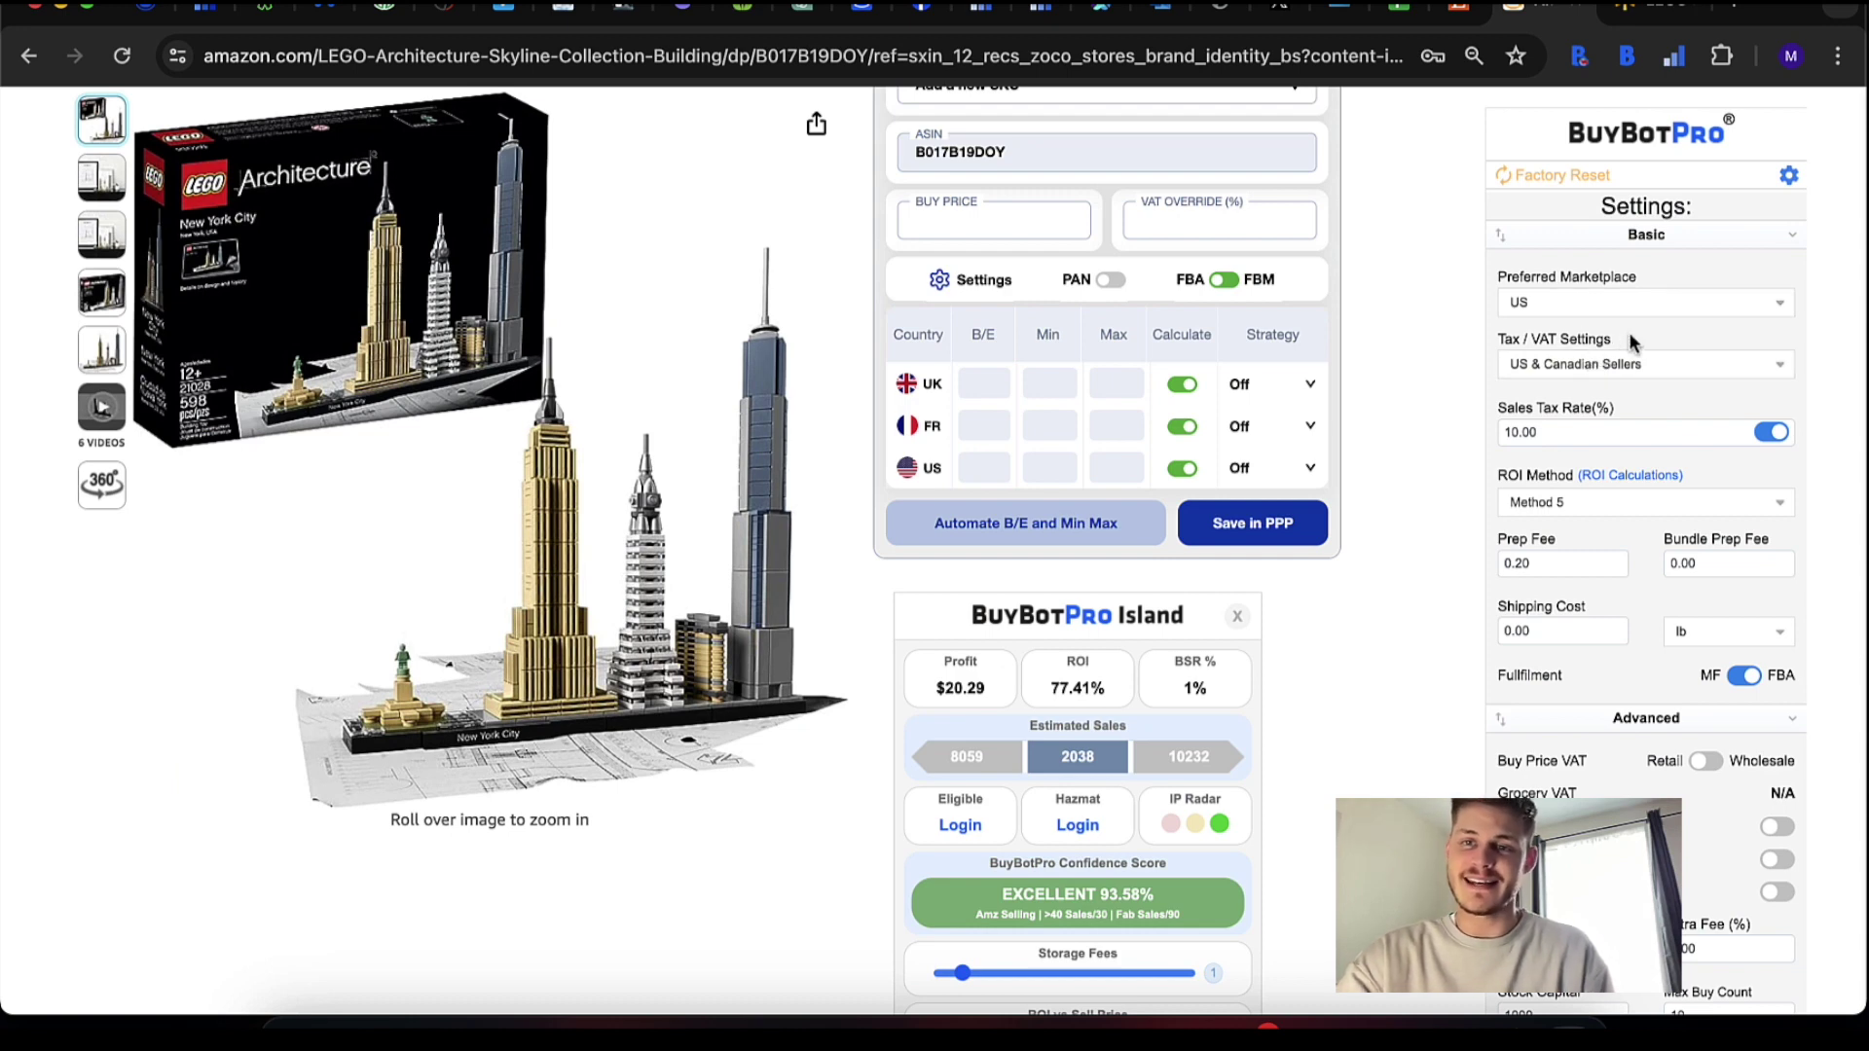
# Step: Review the Tax / VAT seller options and the explanation of the ROI calculation methods in the Amazon page's BuyBotPro settings
pyautogui.click(1599, 367)
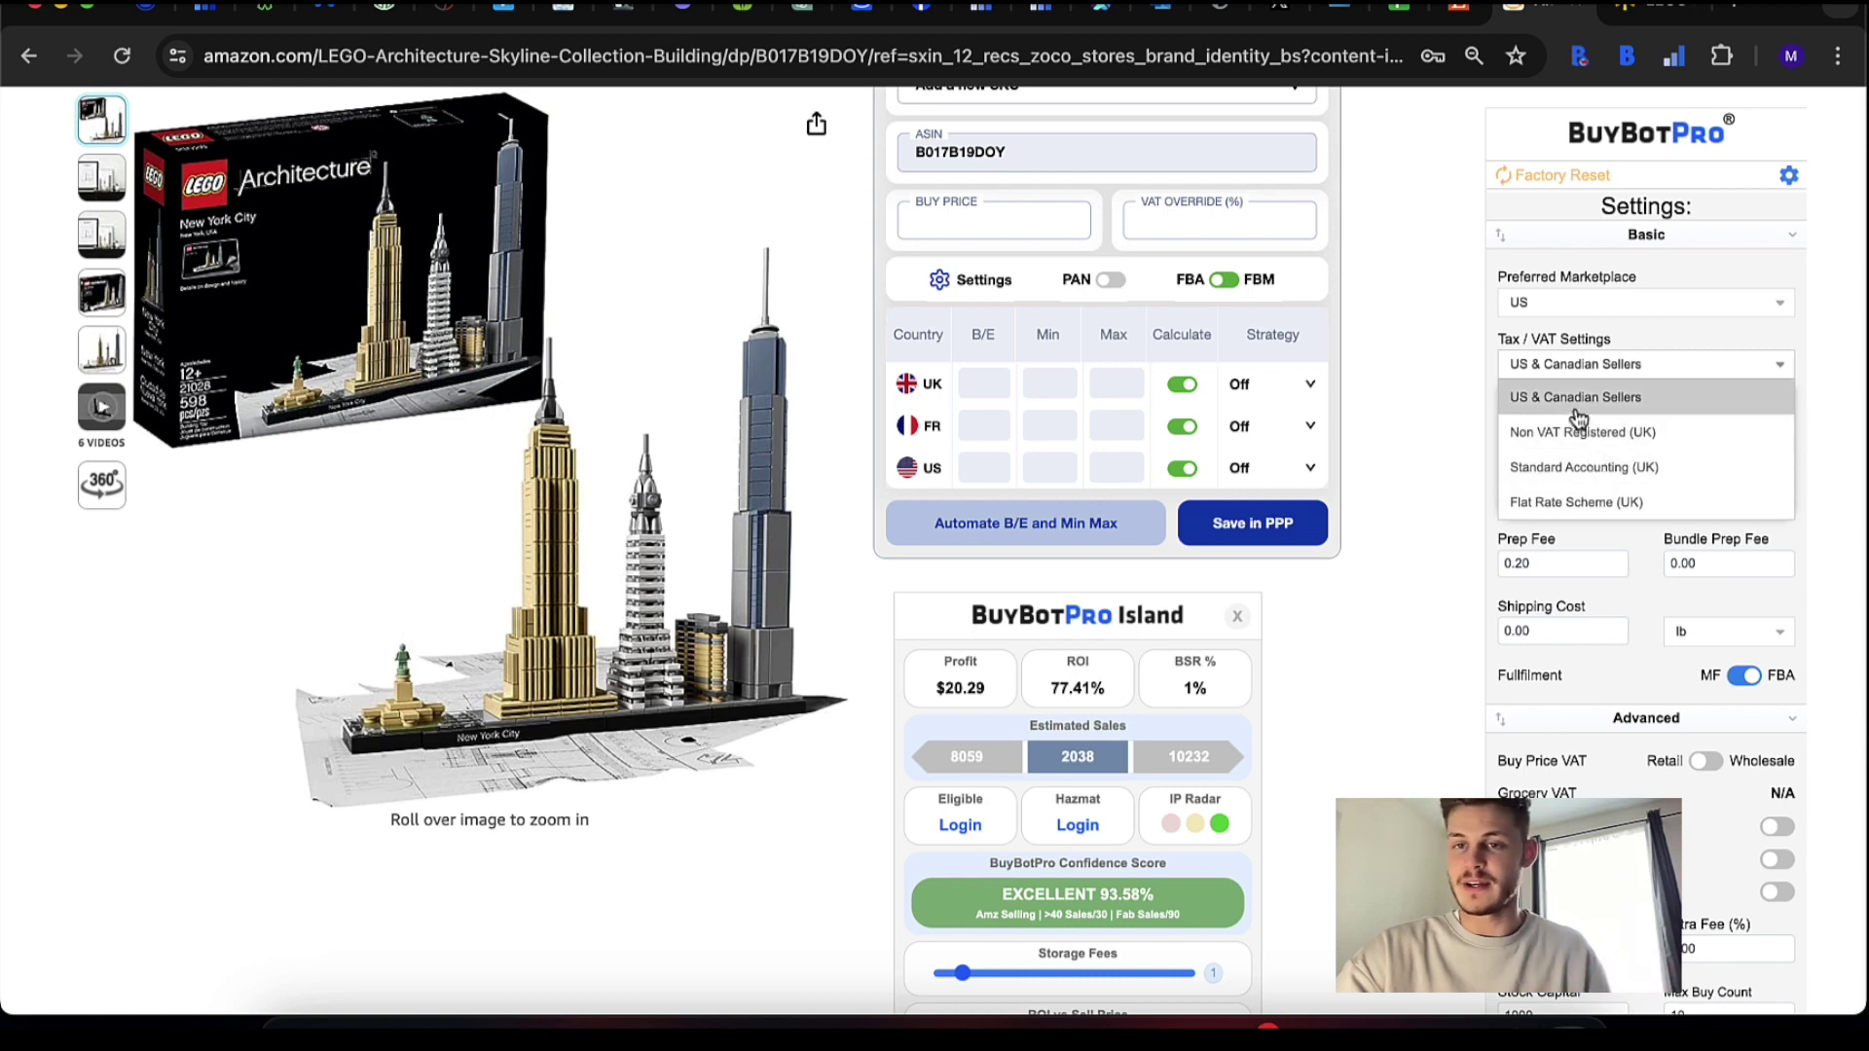
pyautogui.click(1643, 342)
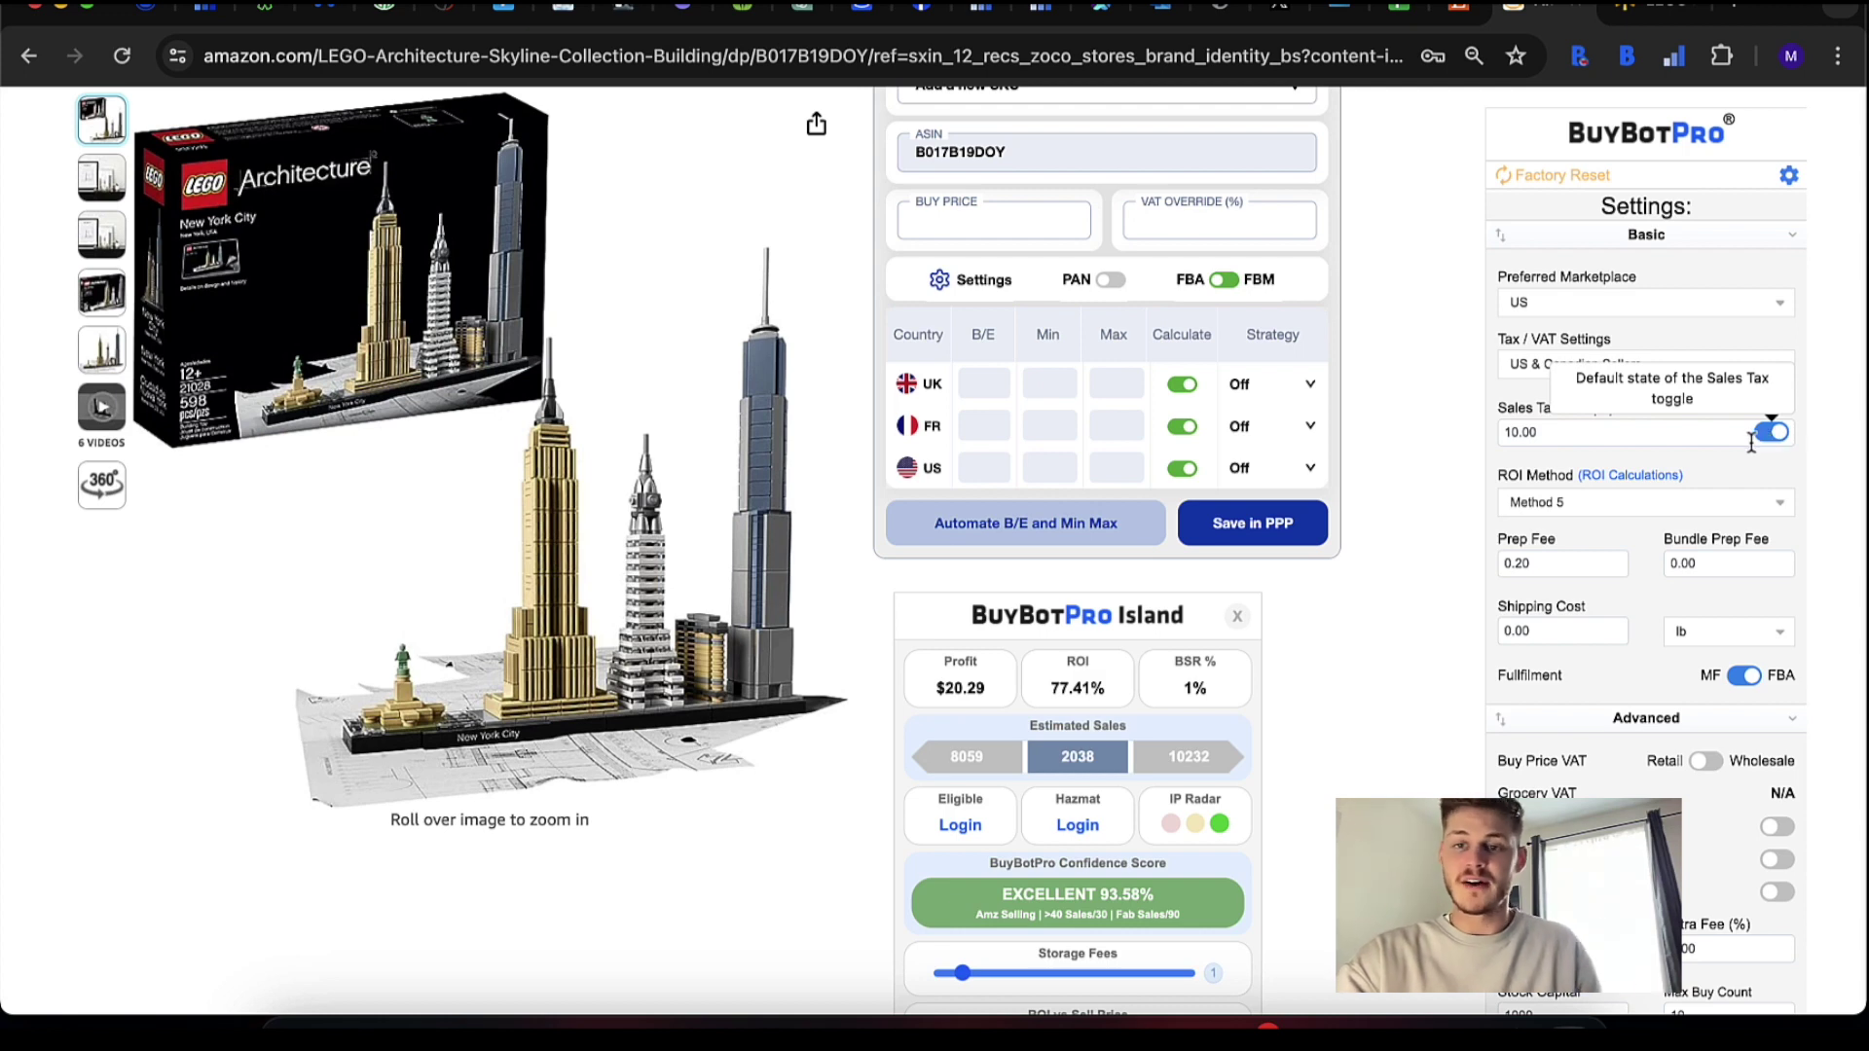
pyautogui.moveTo(1604, 479)
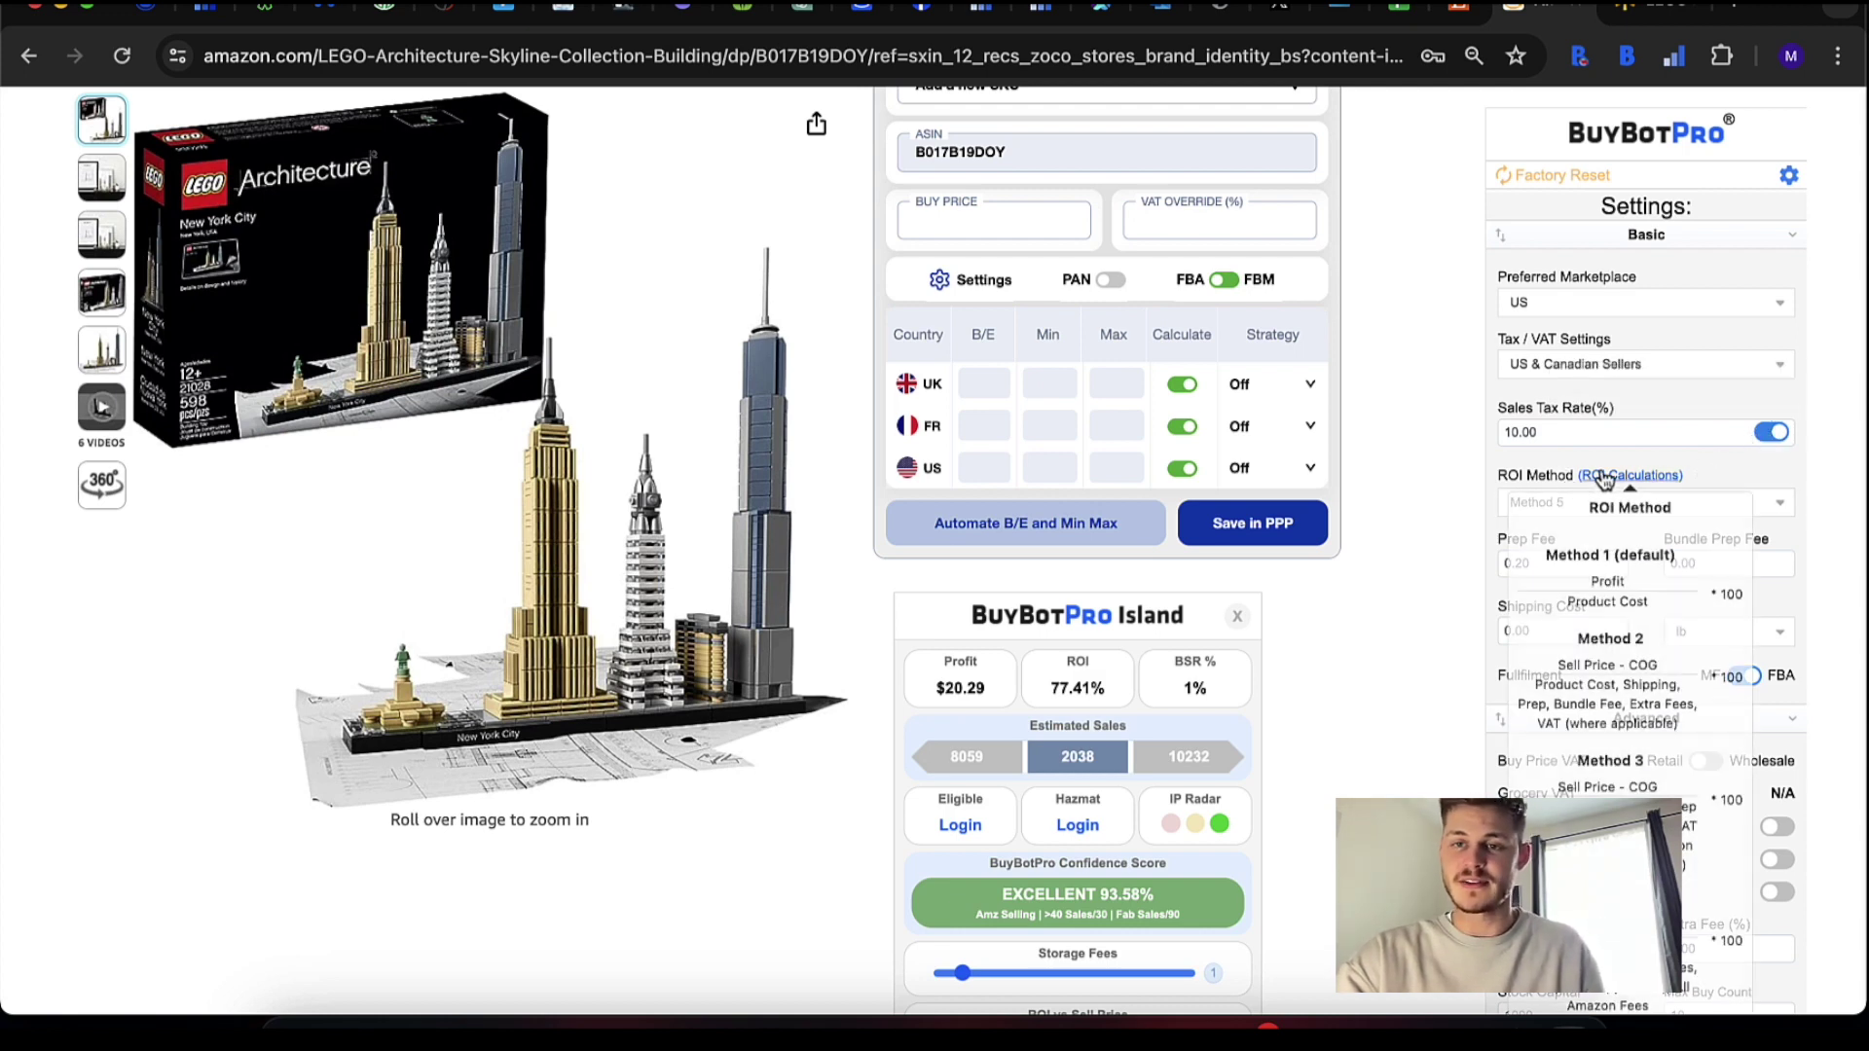
pyautogui.scroll(-3, 1603, 479)
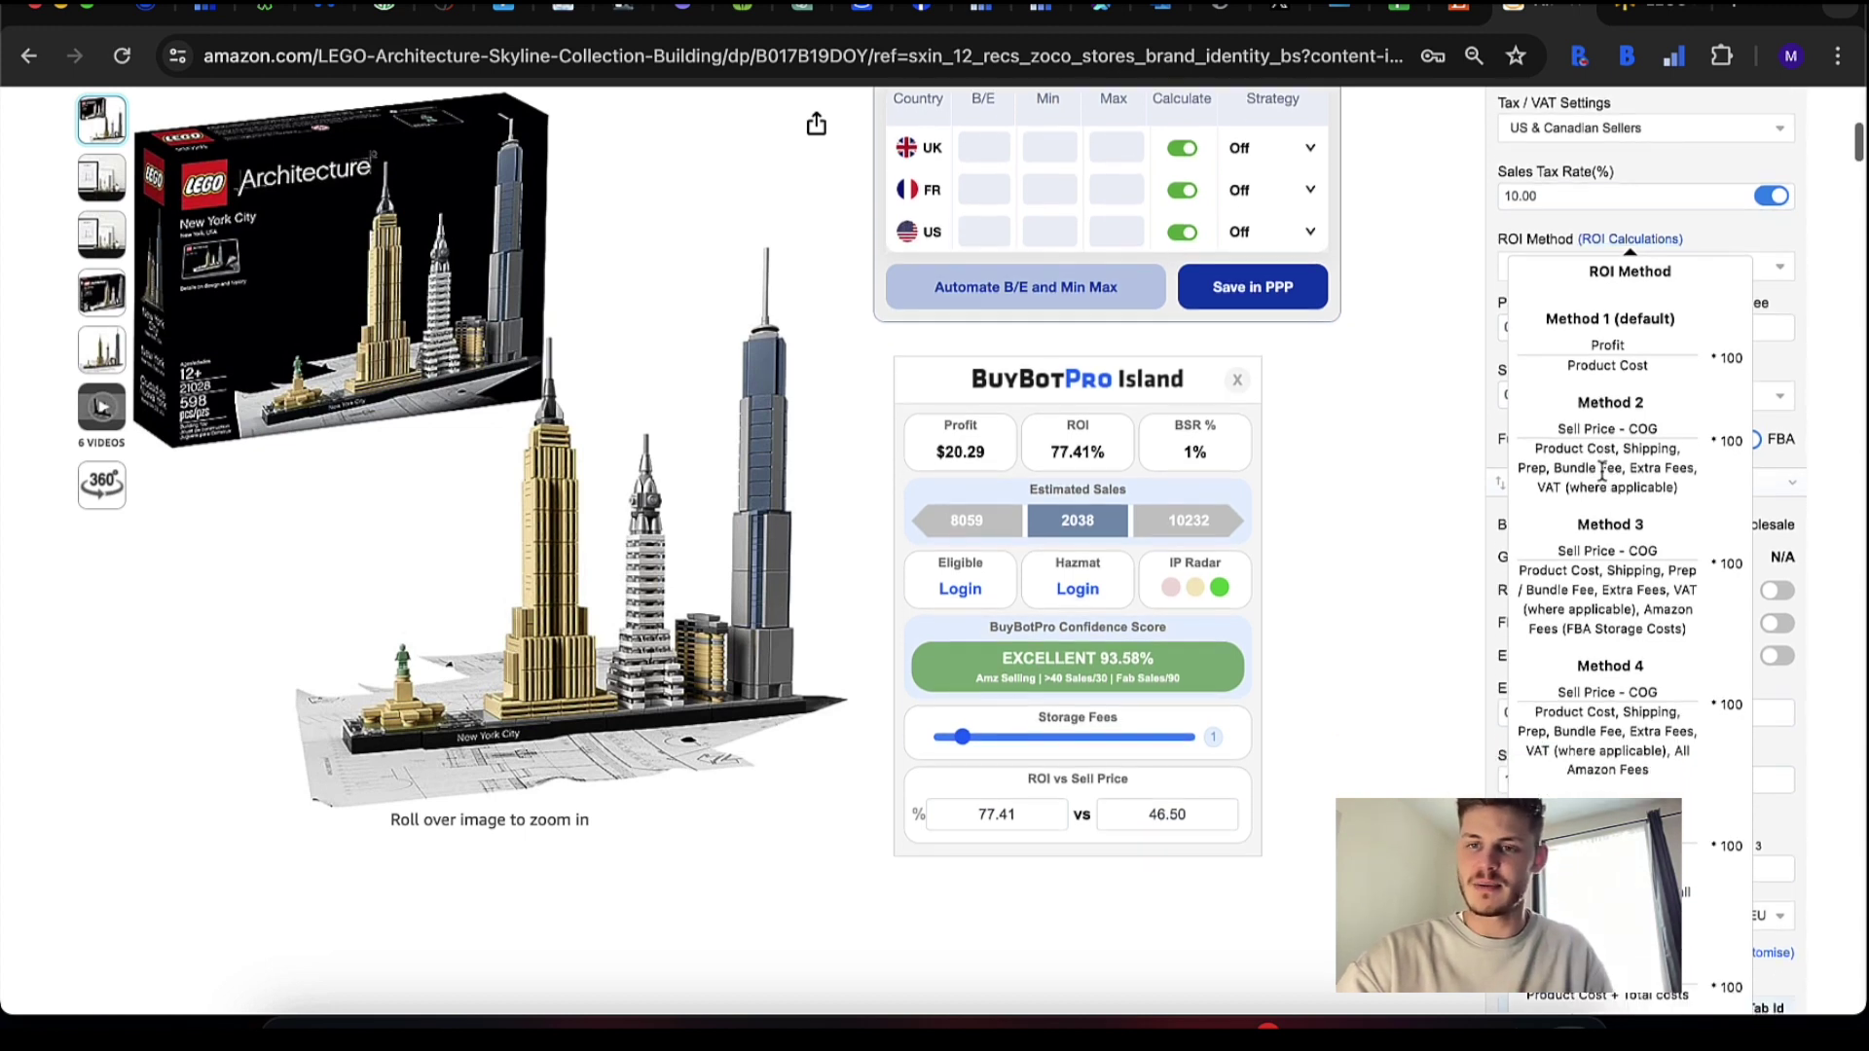
pyautogui.click(1657, 699)
pyautogui.moveTo(1620, 243)
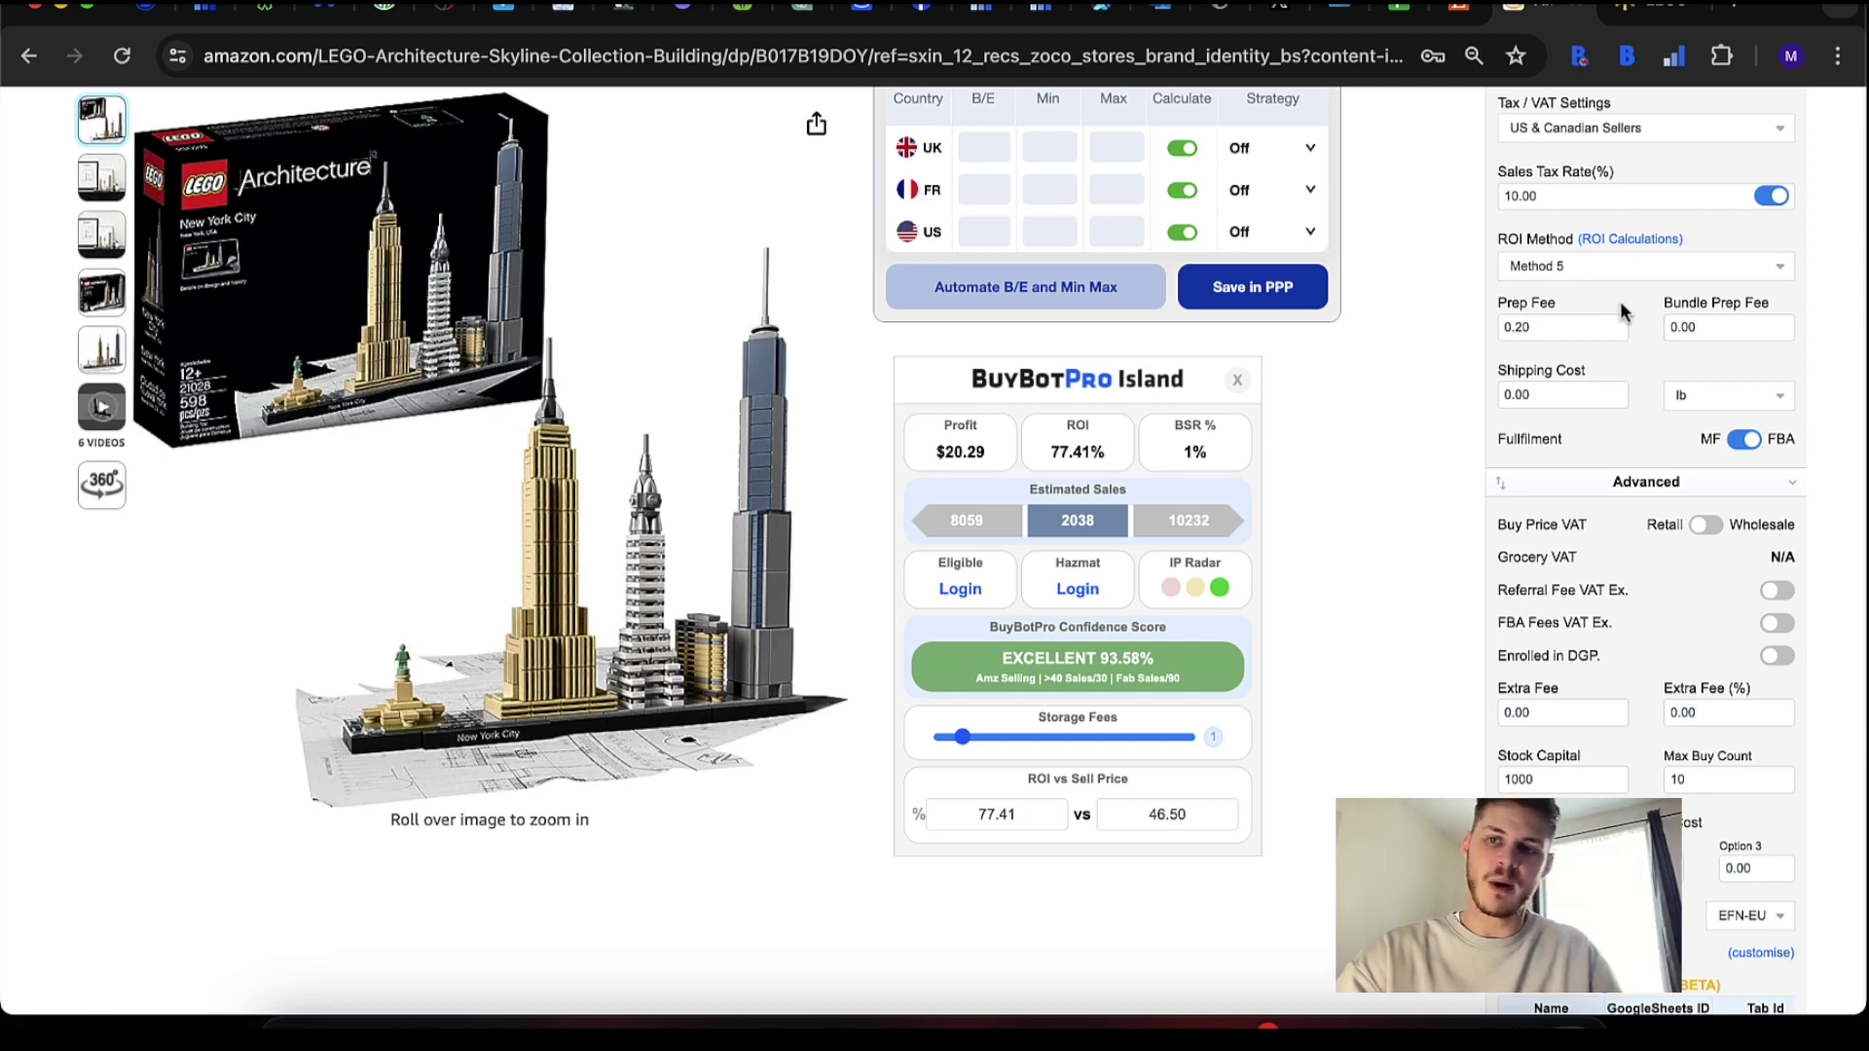
# Step: Check the shipping cost weight units and the Extra Fee and Extra Fee (%) values in the settings
pyautogui.click(1714, 397)
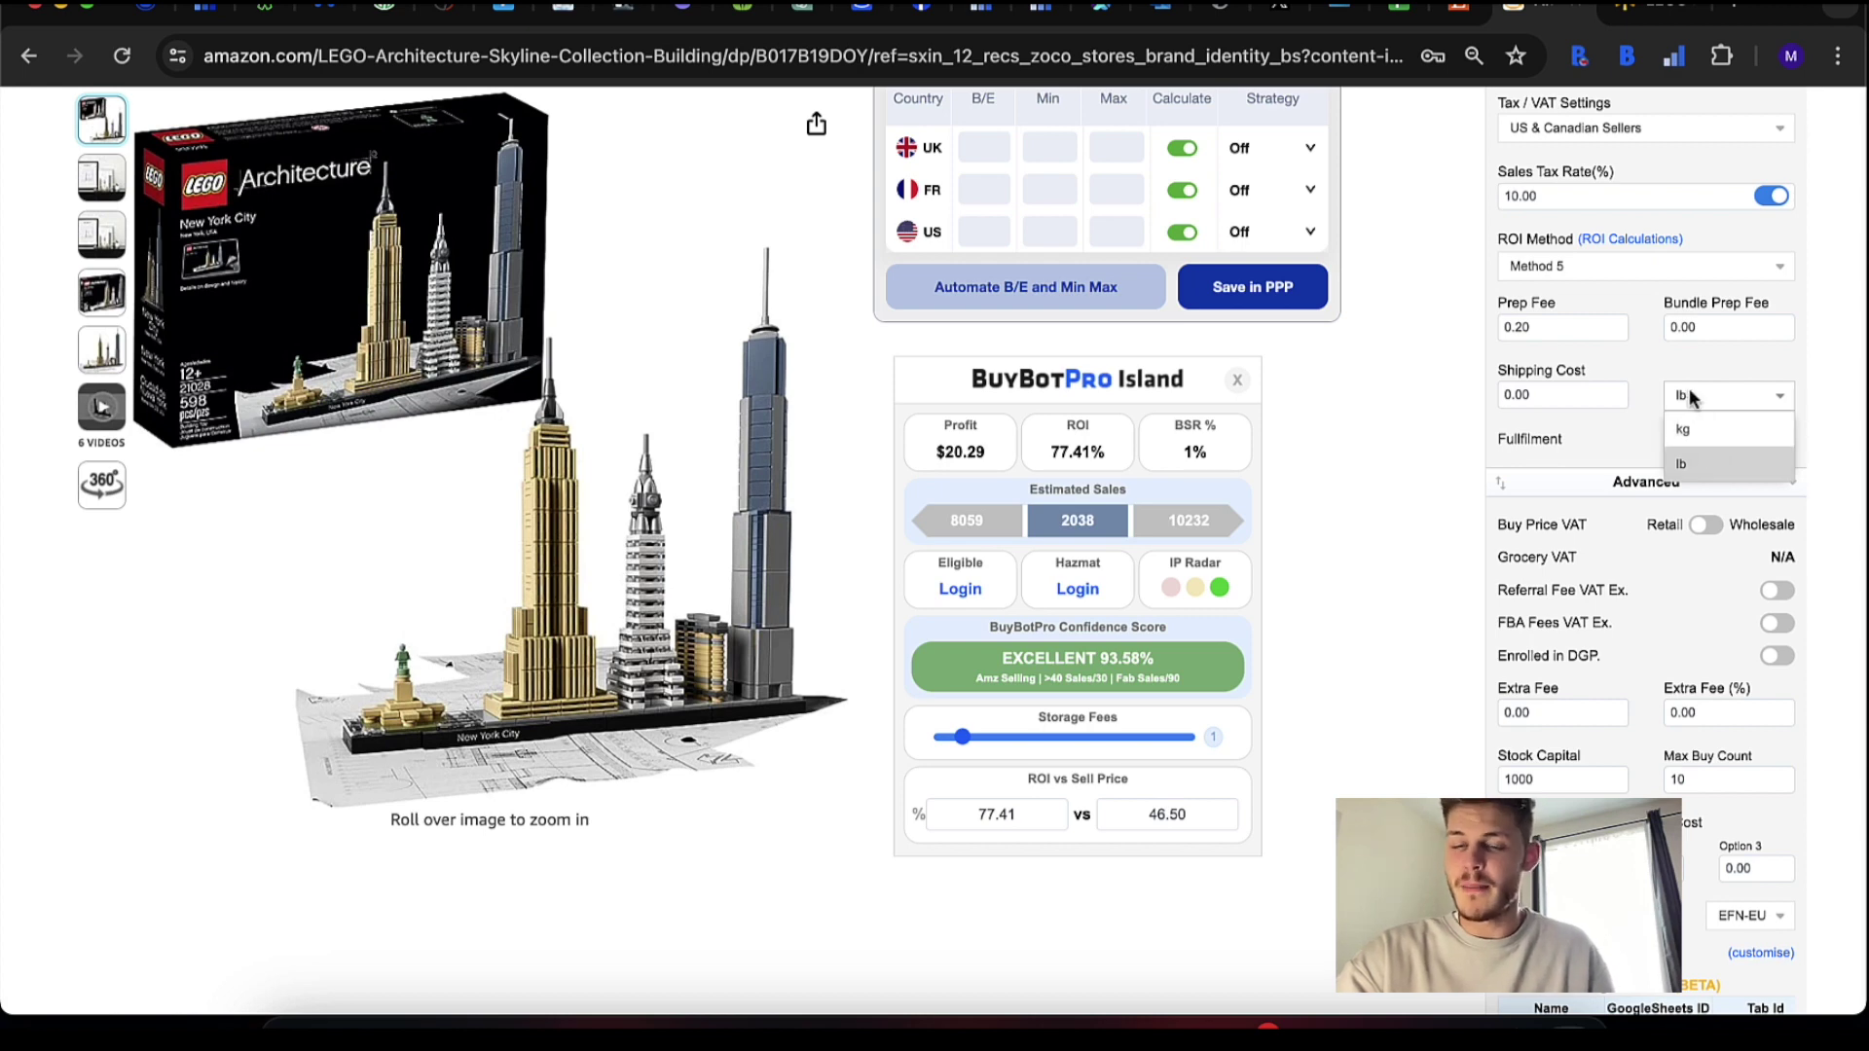
pyautogui.click(1662, 359)
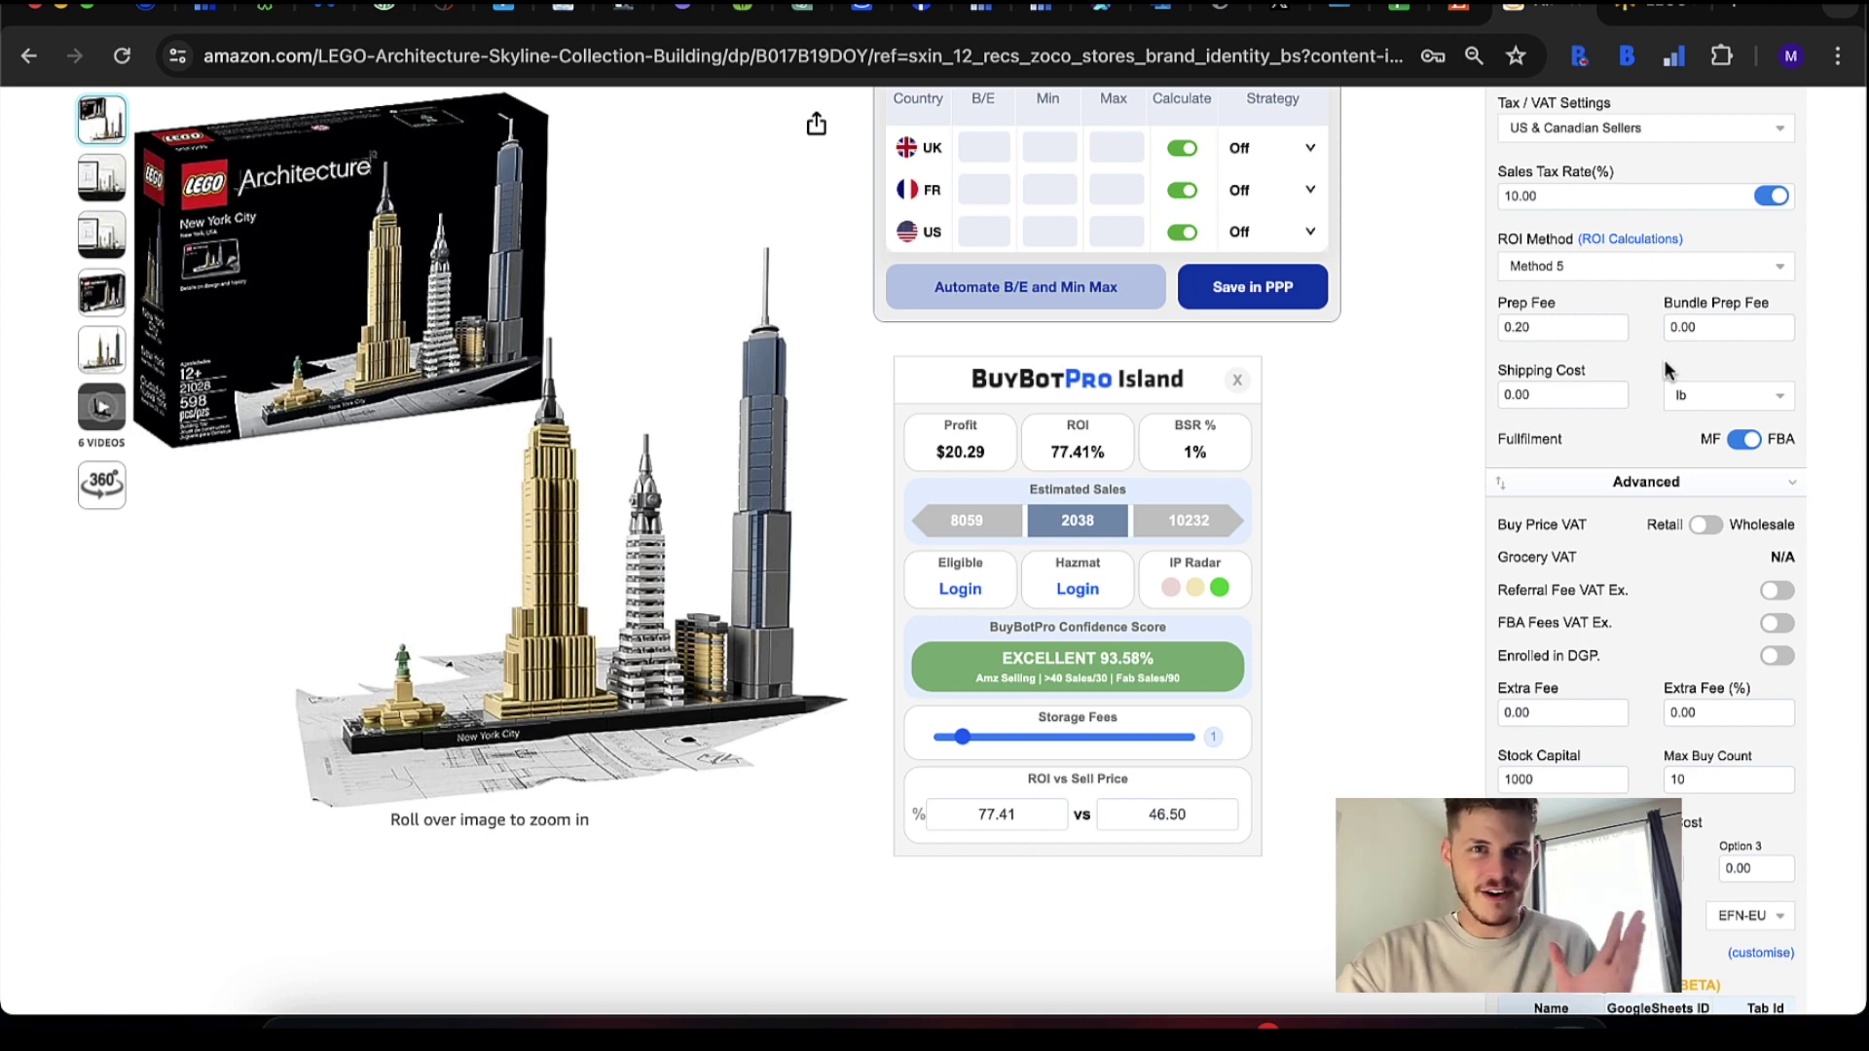
pyautogui.scroll(-2, 1684, 587)
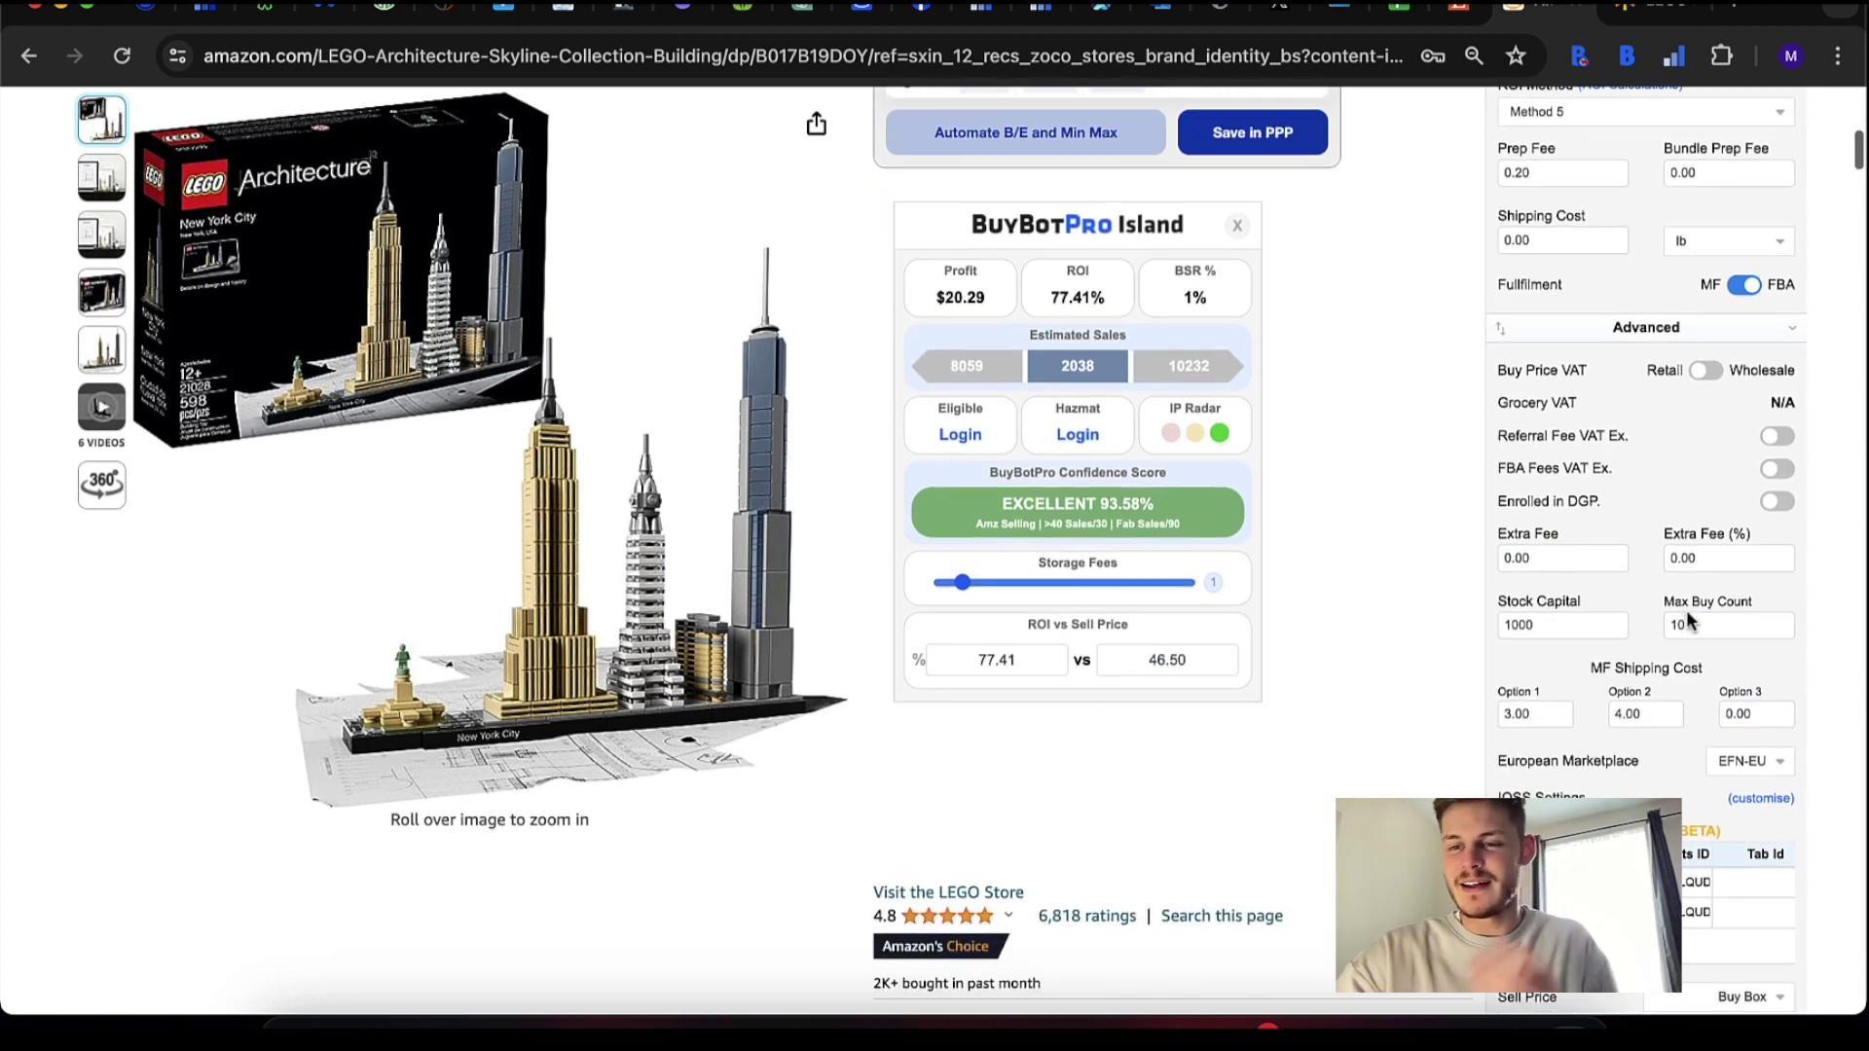
pyautogui.scroll(-1, 1689, 621)
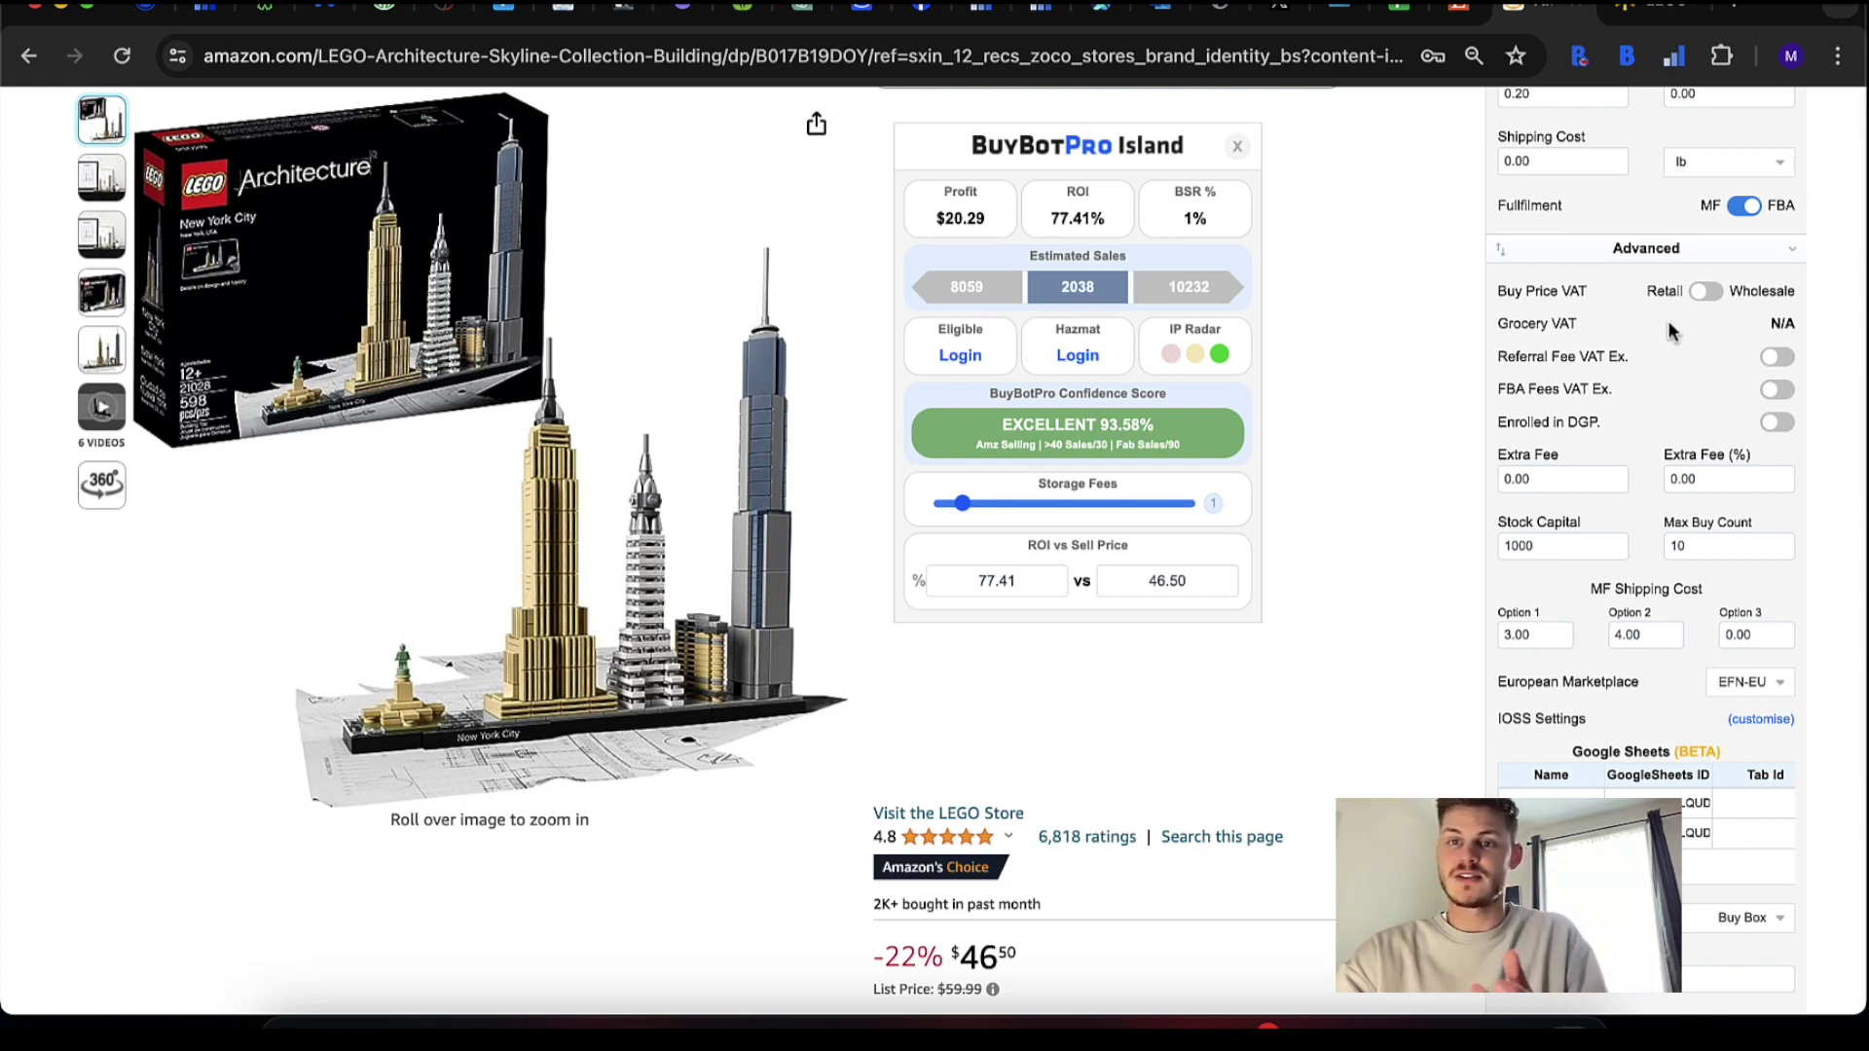
pyautogui.click(1583, 479)
pyautogui.click(1757, 479)
# Step: Review the remaining settings through Personalisation, BBP Score Adjuster and Integrations, and apply the settings to rerun the product analysis
pyautogui.scroll(-6, 1626, 548)
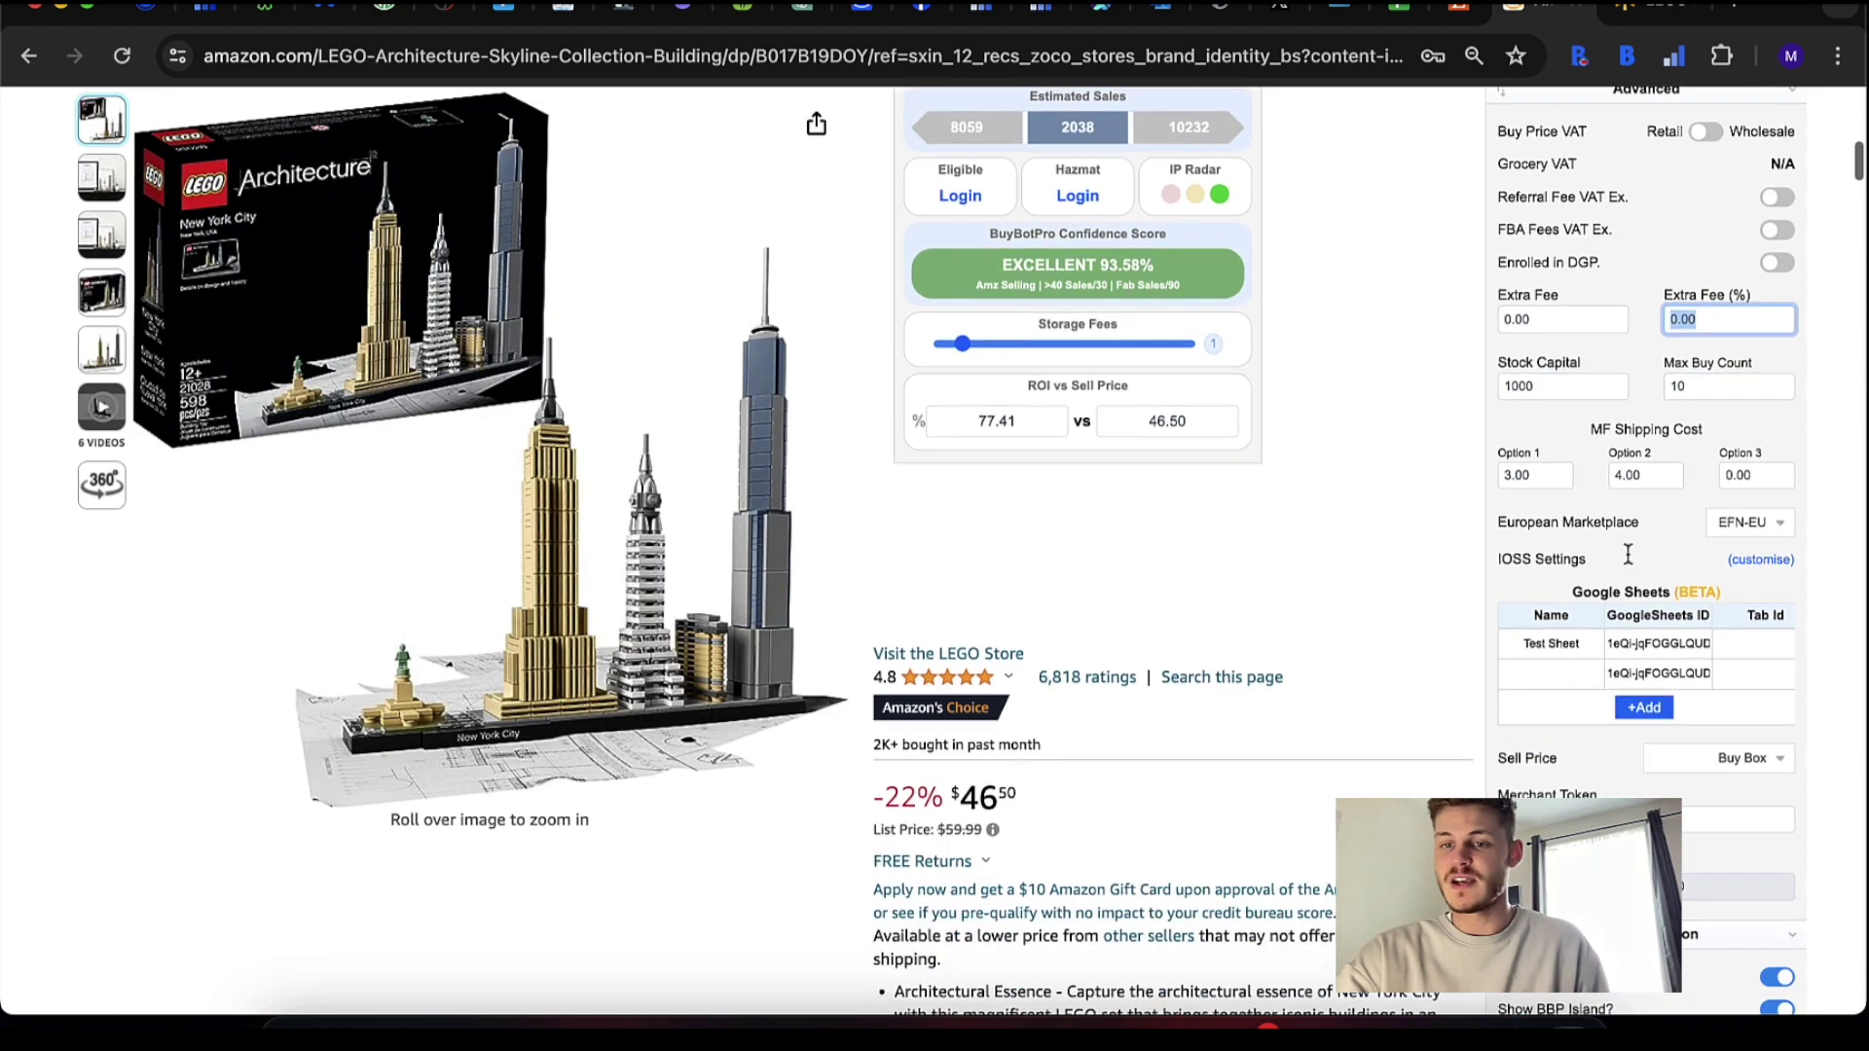
pyautogui.scroll(-3, 1627, 554)
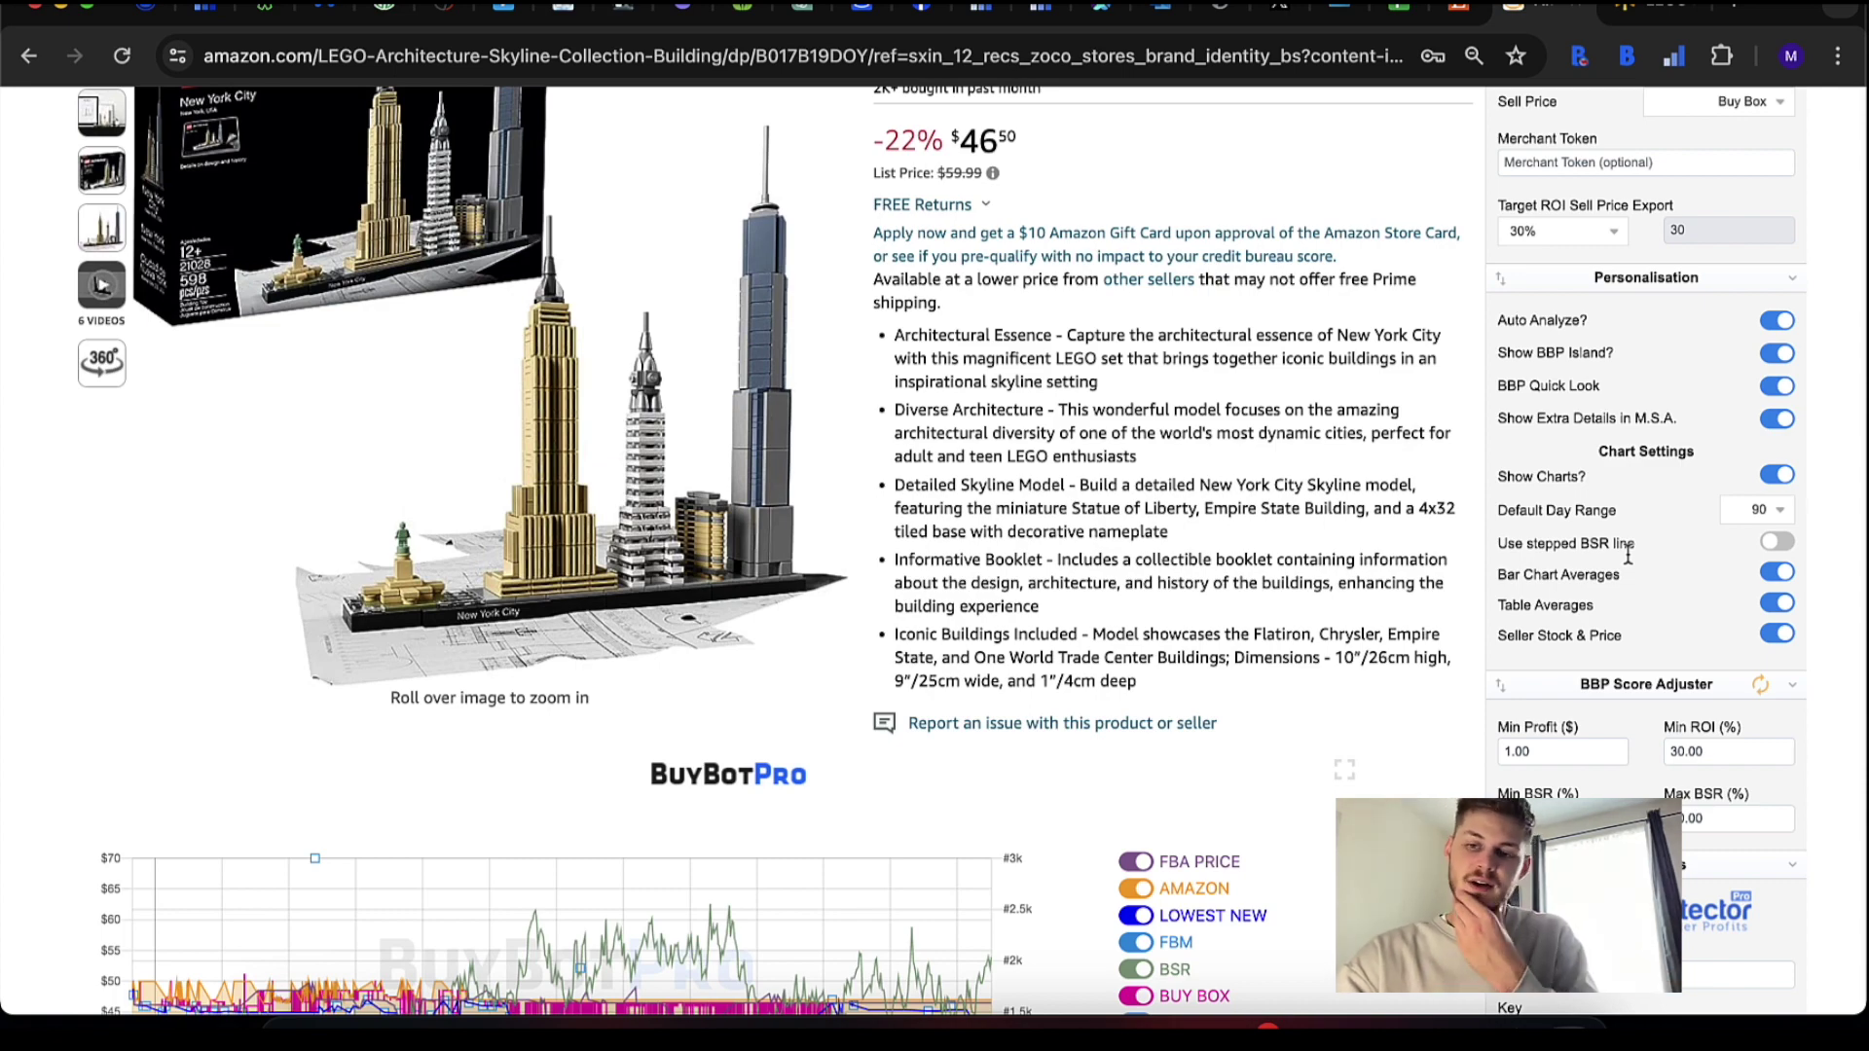
pyautogui.scroll(-4, 1627, 555)
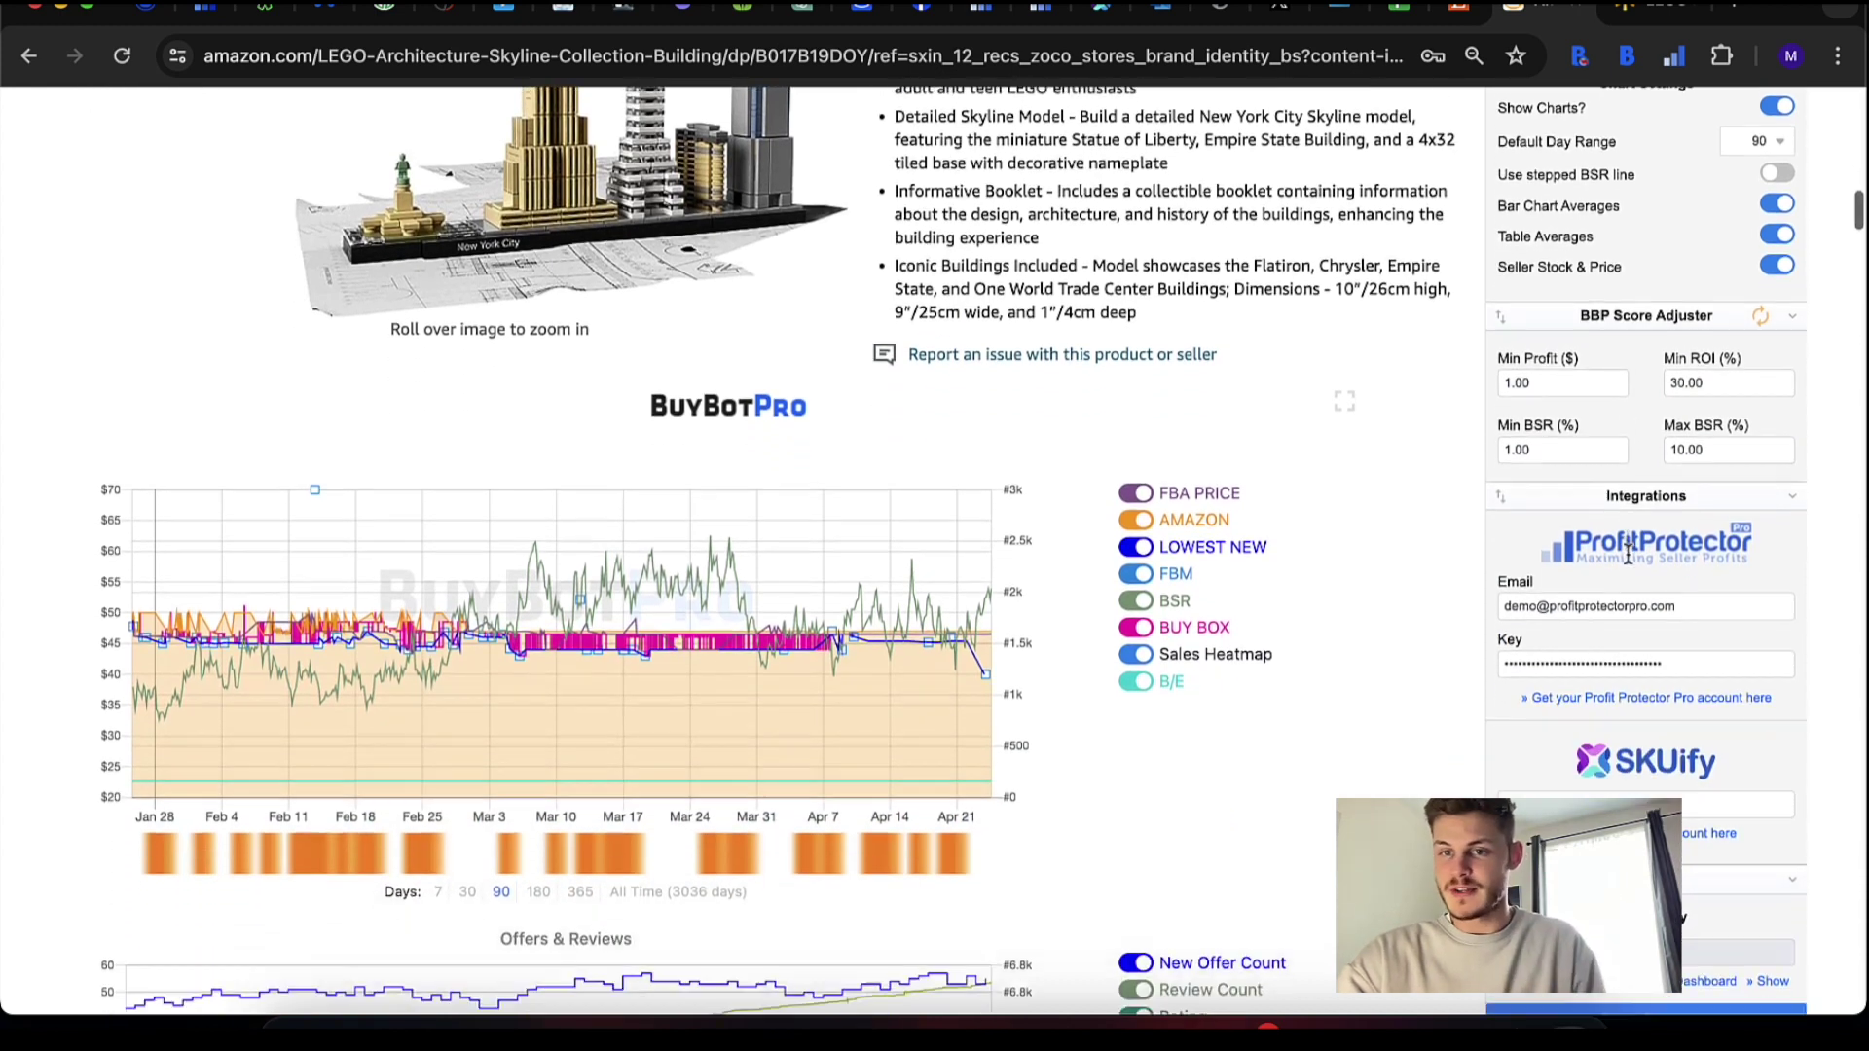
pyautogui.scroll(-2, 1627, 554)
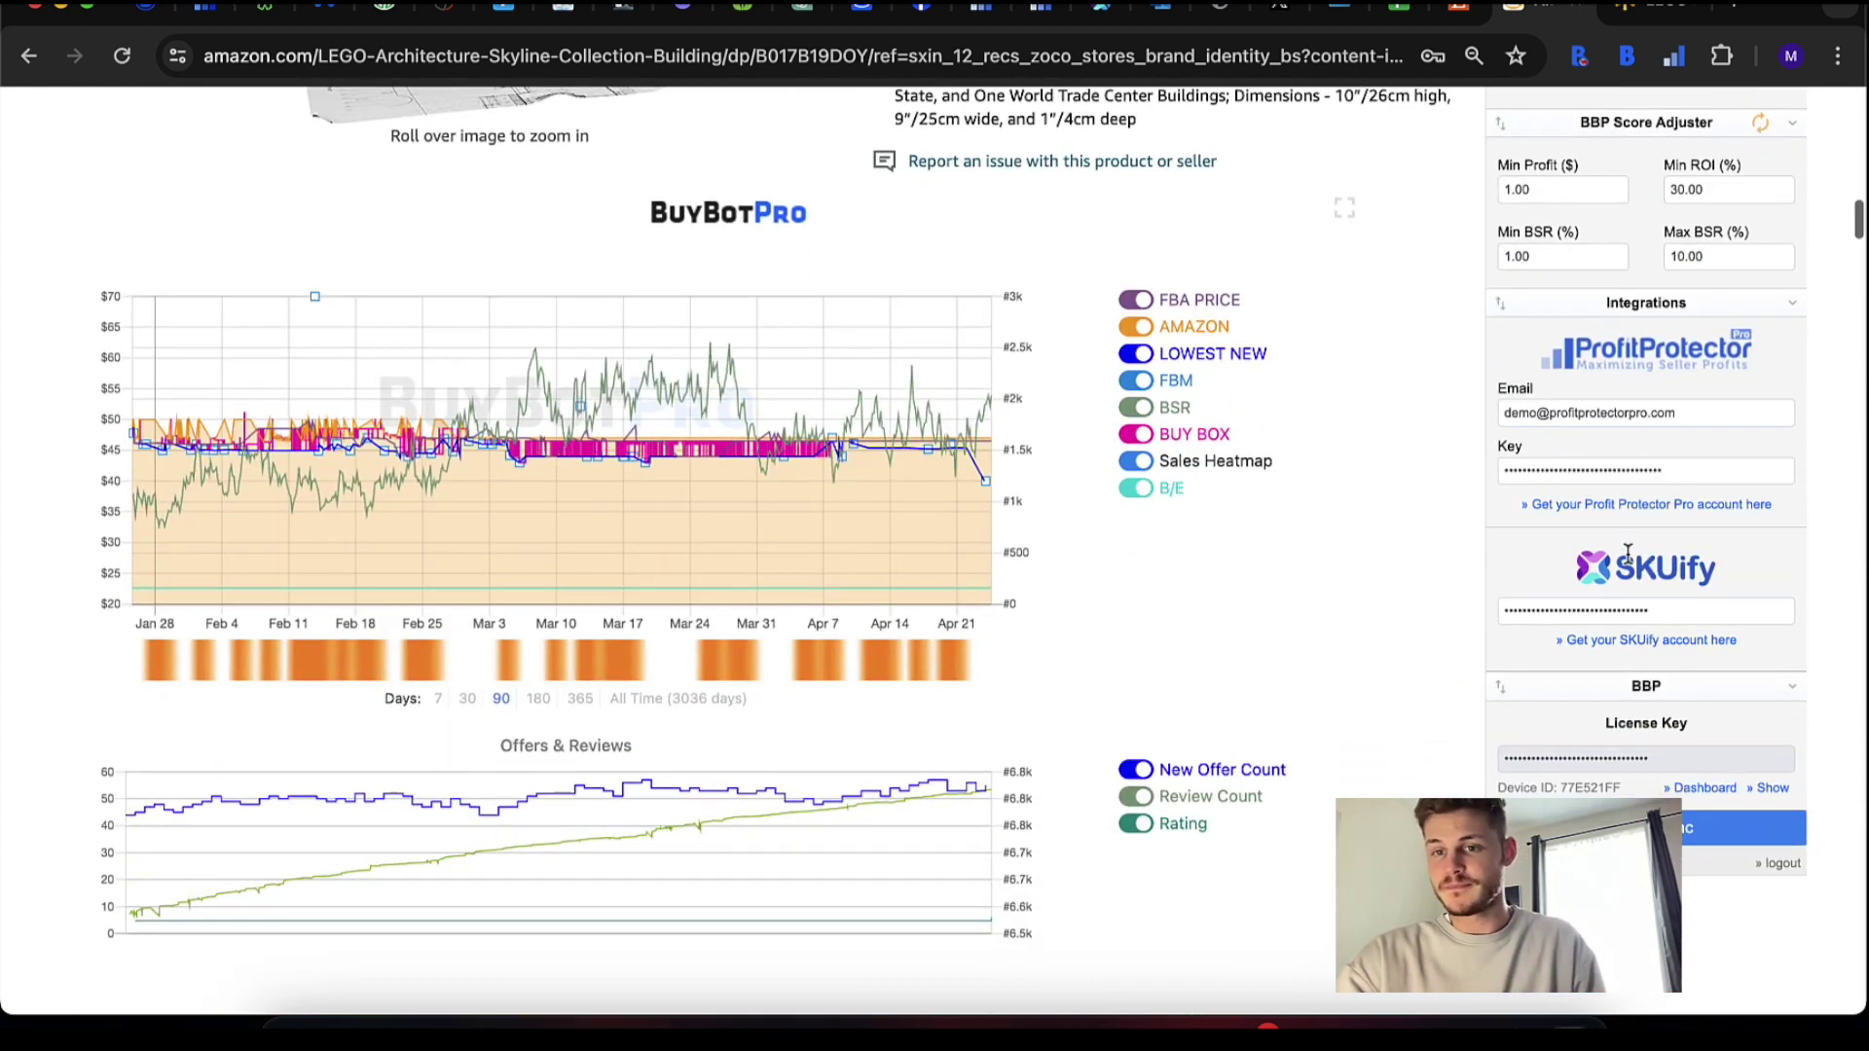
pyautogui.click(1688, 829)
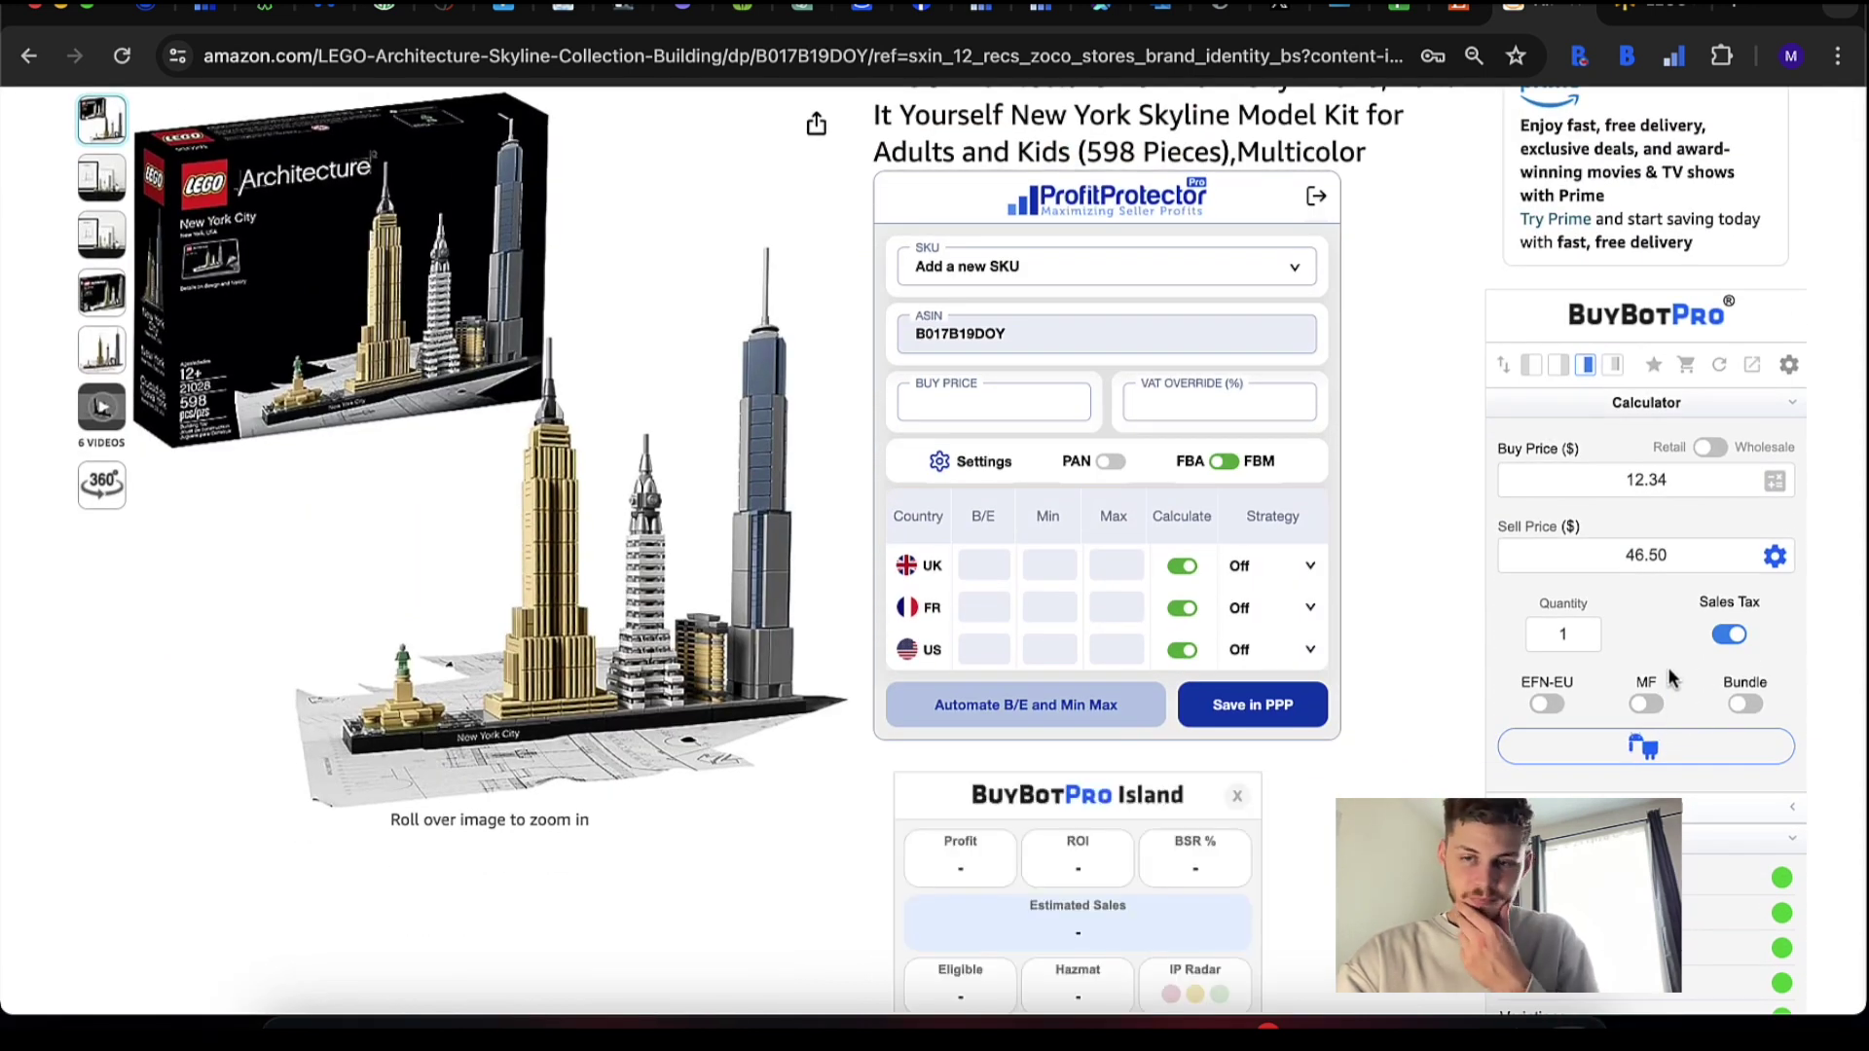
# Step: Examine the product's Details section and the fee breakdown behind its Total Costs
pyautogui.scroll(-5, 1686, 778)
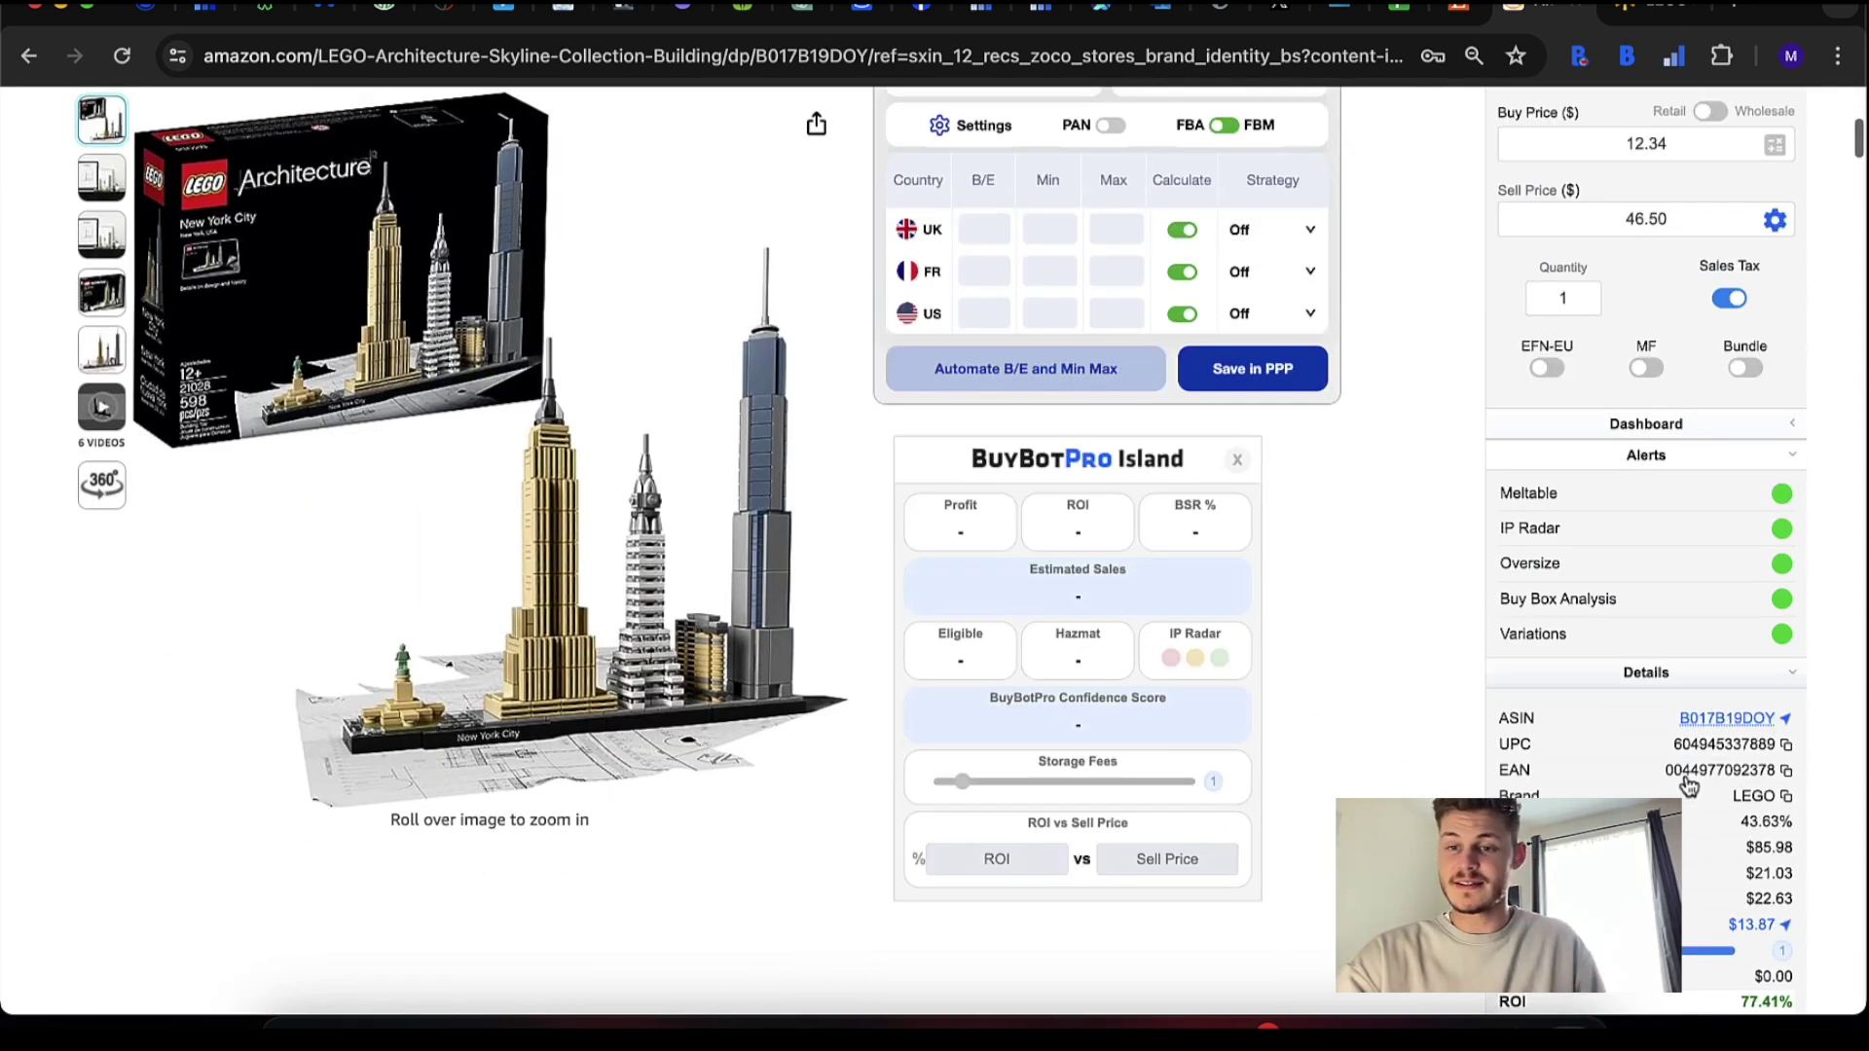
pyautogui.scroll(-1, 1688, 786)
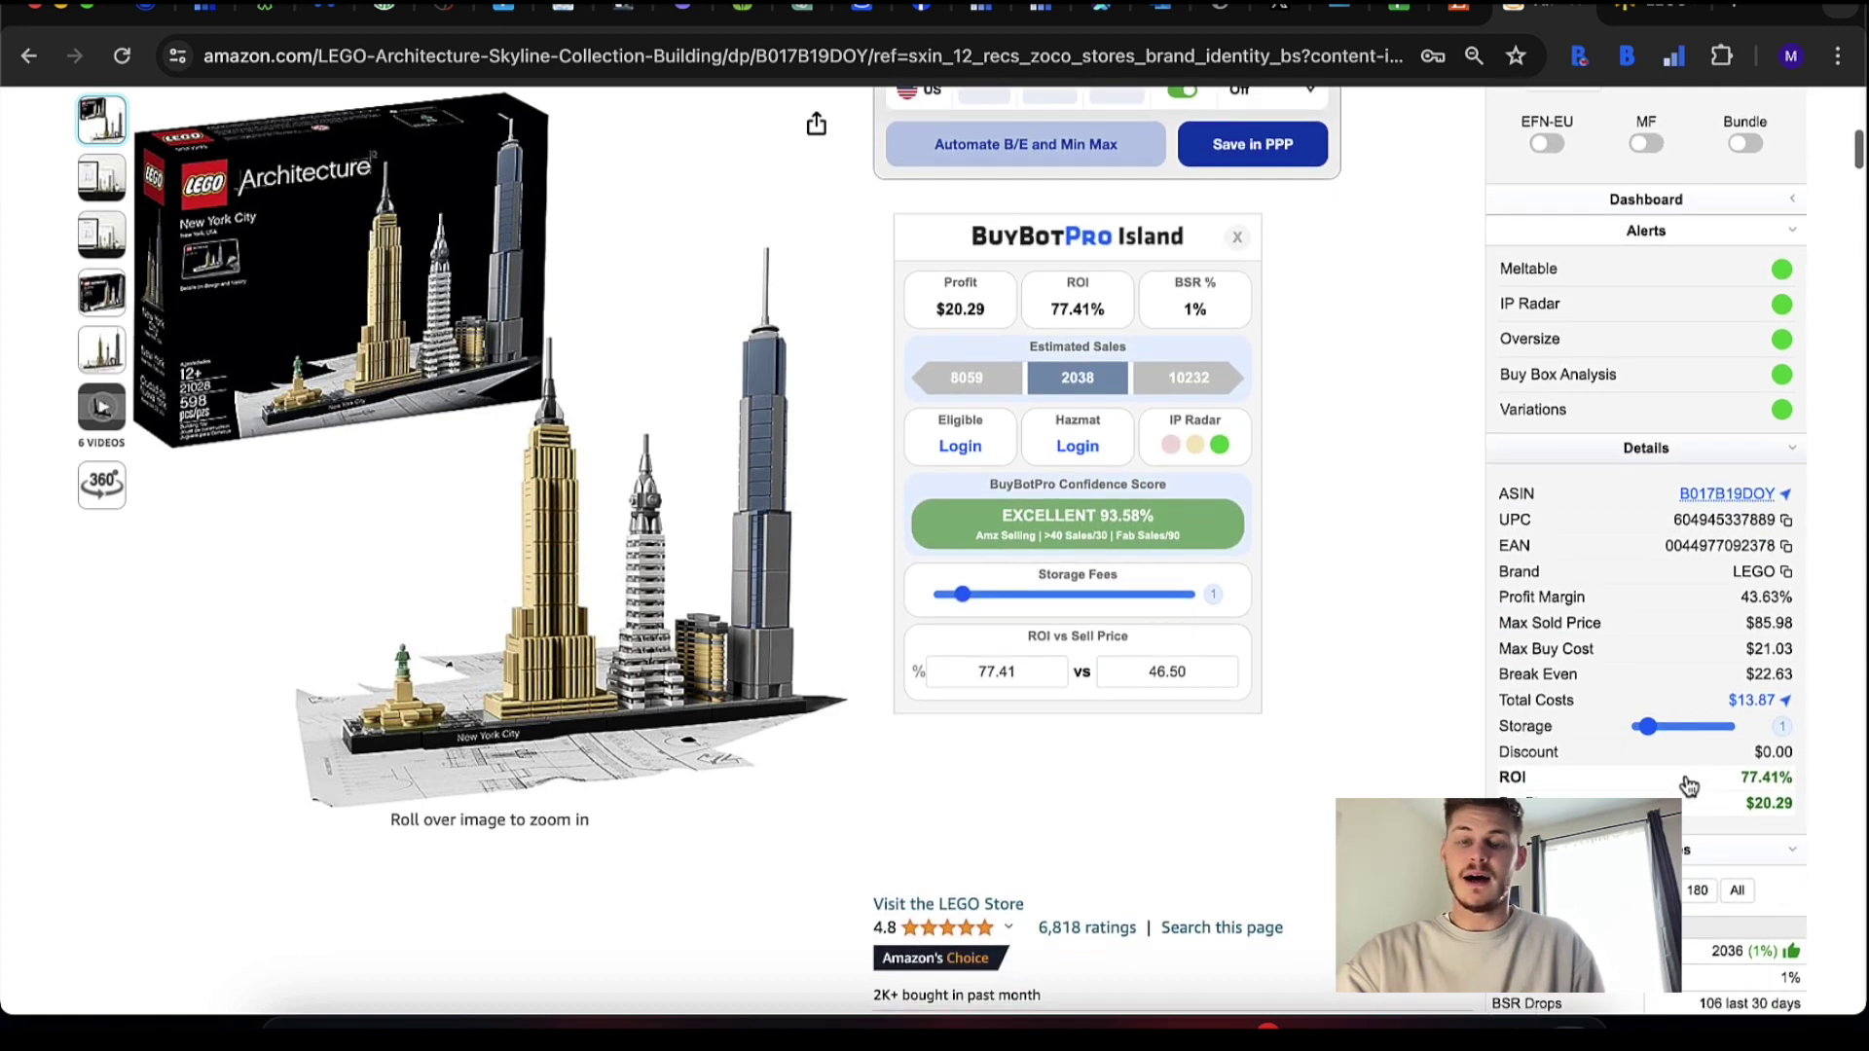
pyautogui.moveTo(1756, 708)
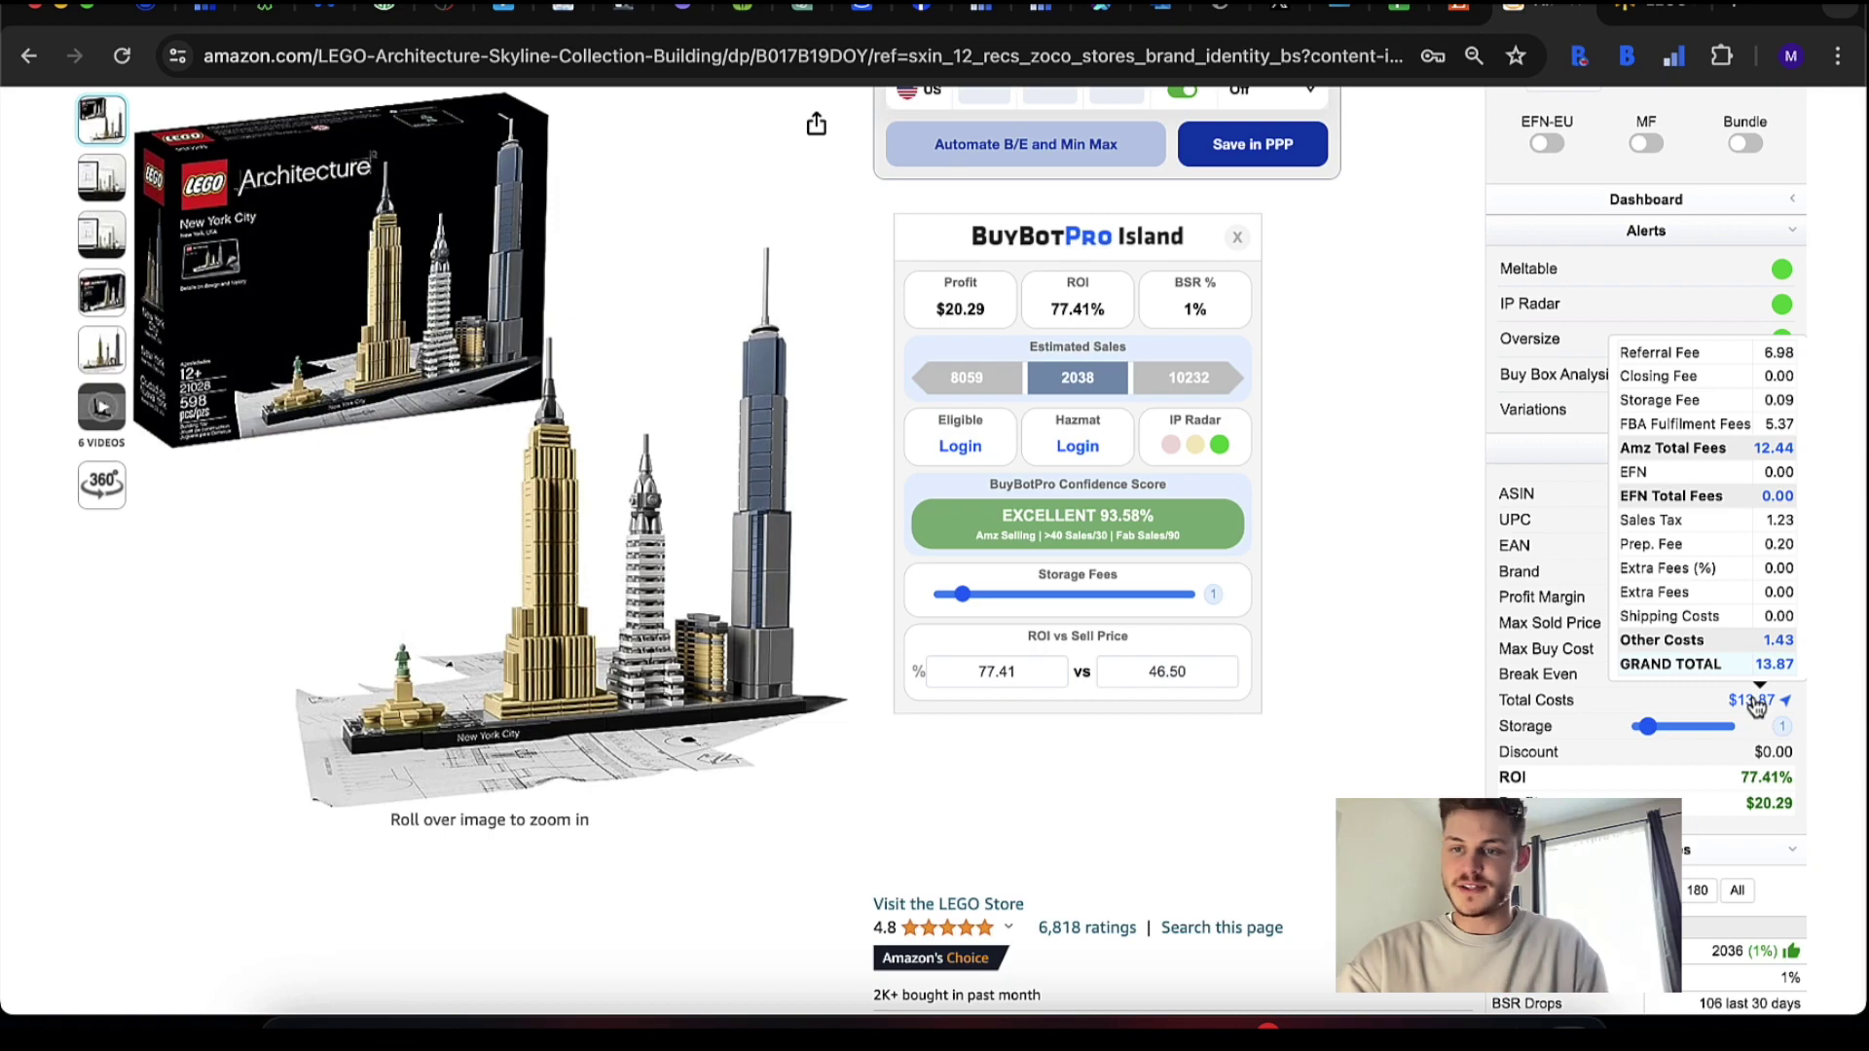
# Step: Examine the AI analysis, competition and Multi-Market Analyzer sections, including the source of the exchange rates
pyautogui.scroll(-10, 1755, 703)
pyautogui.scroll(-9, 1755, 707)
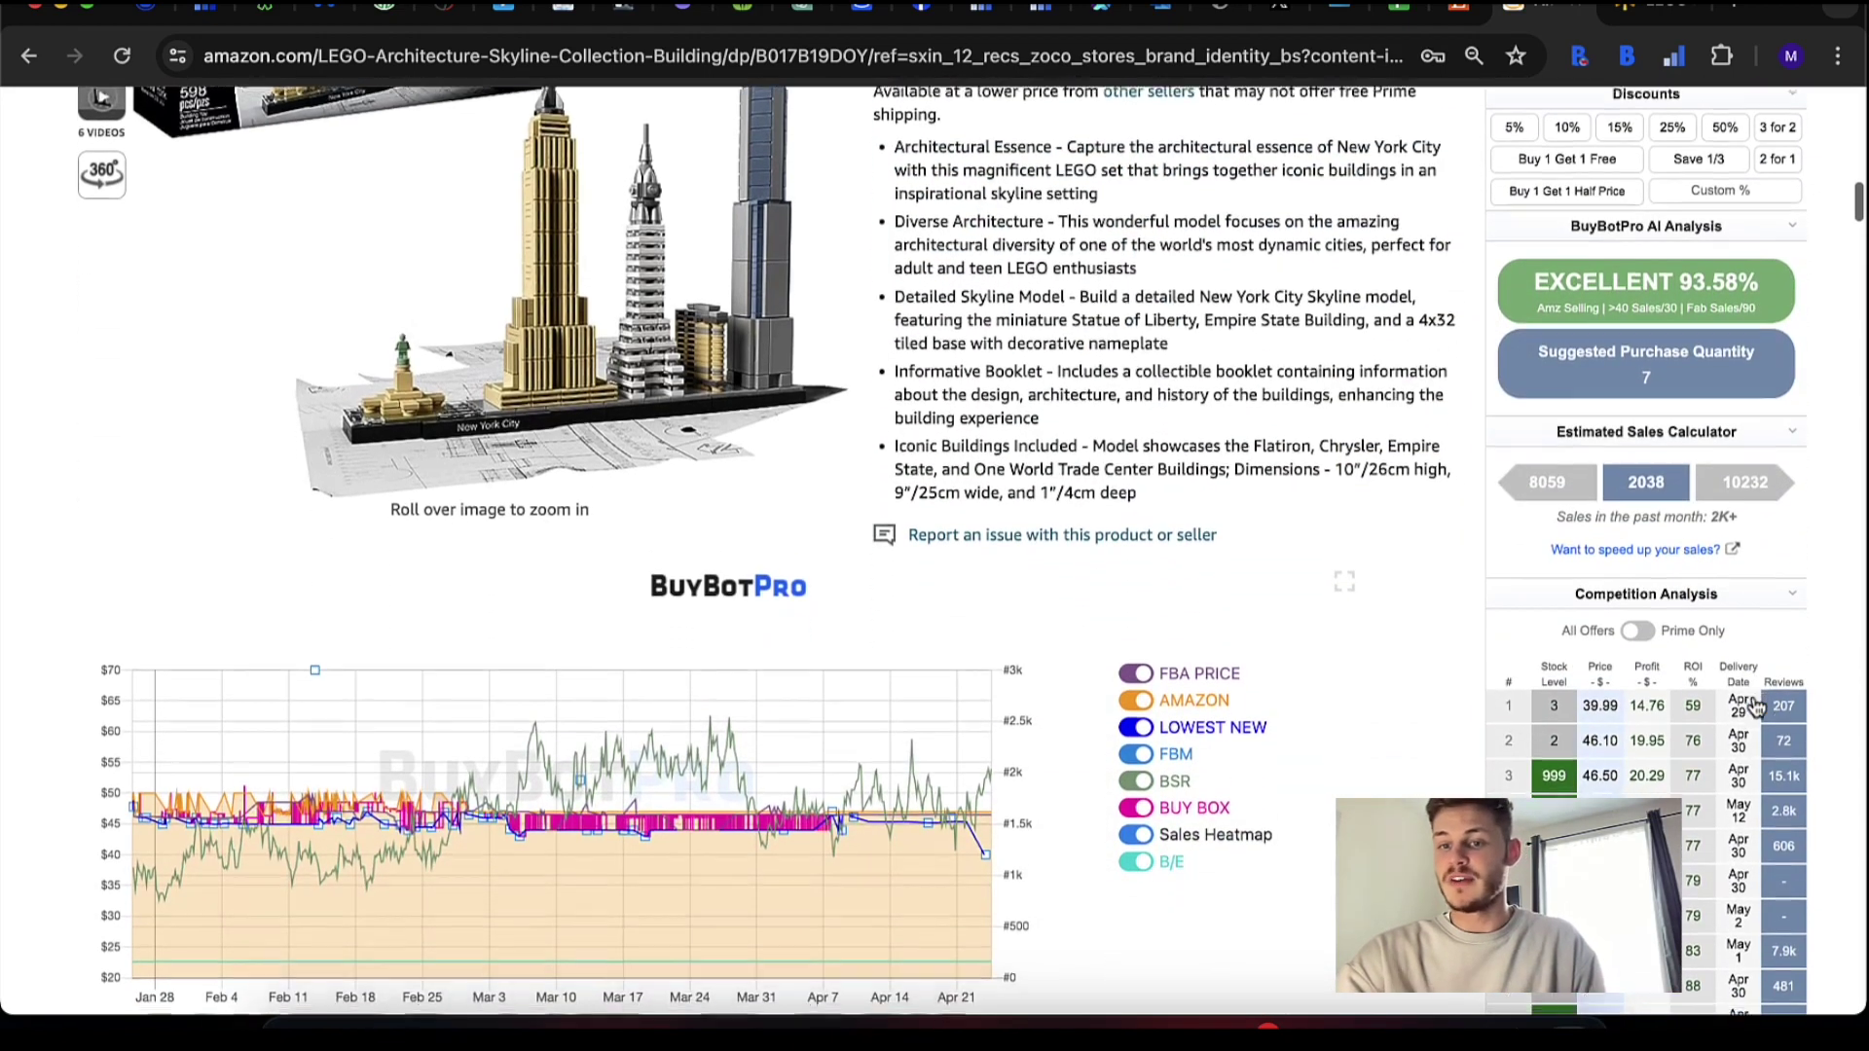
pyautogui.scroll(-10, 1755, 706)
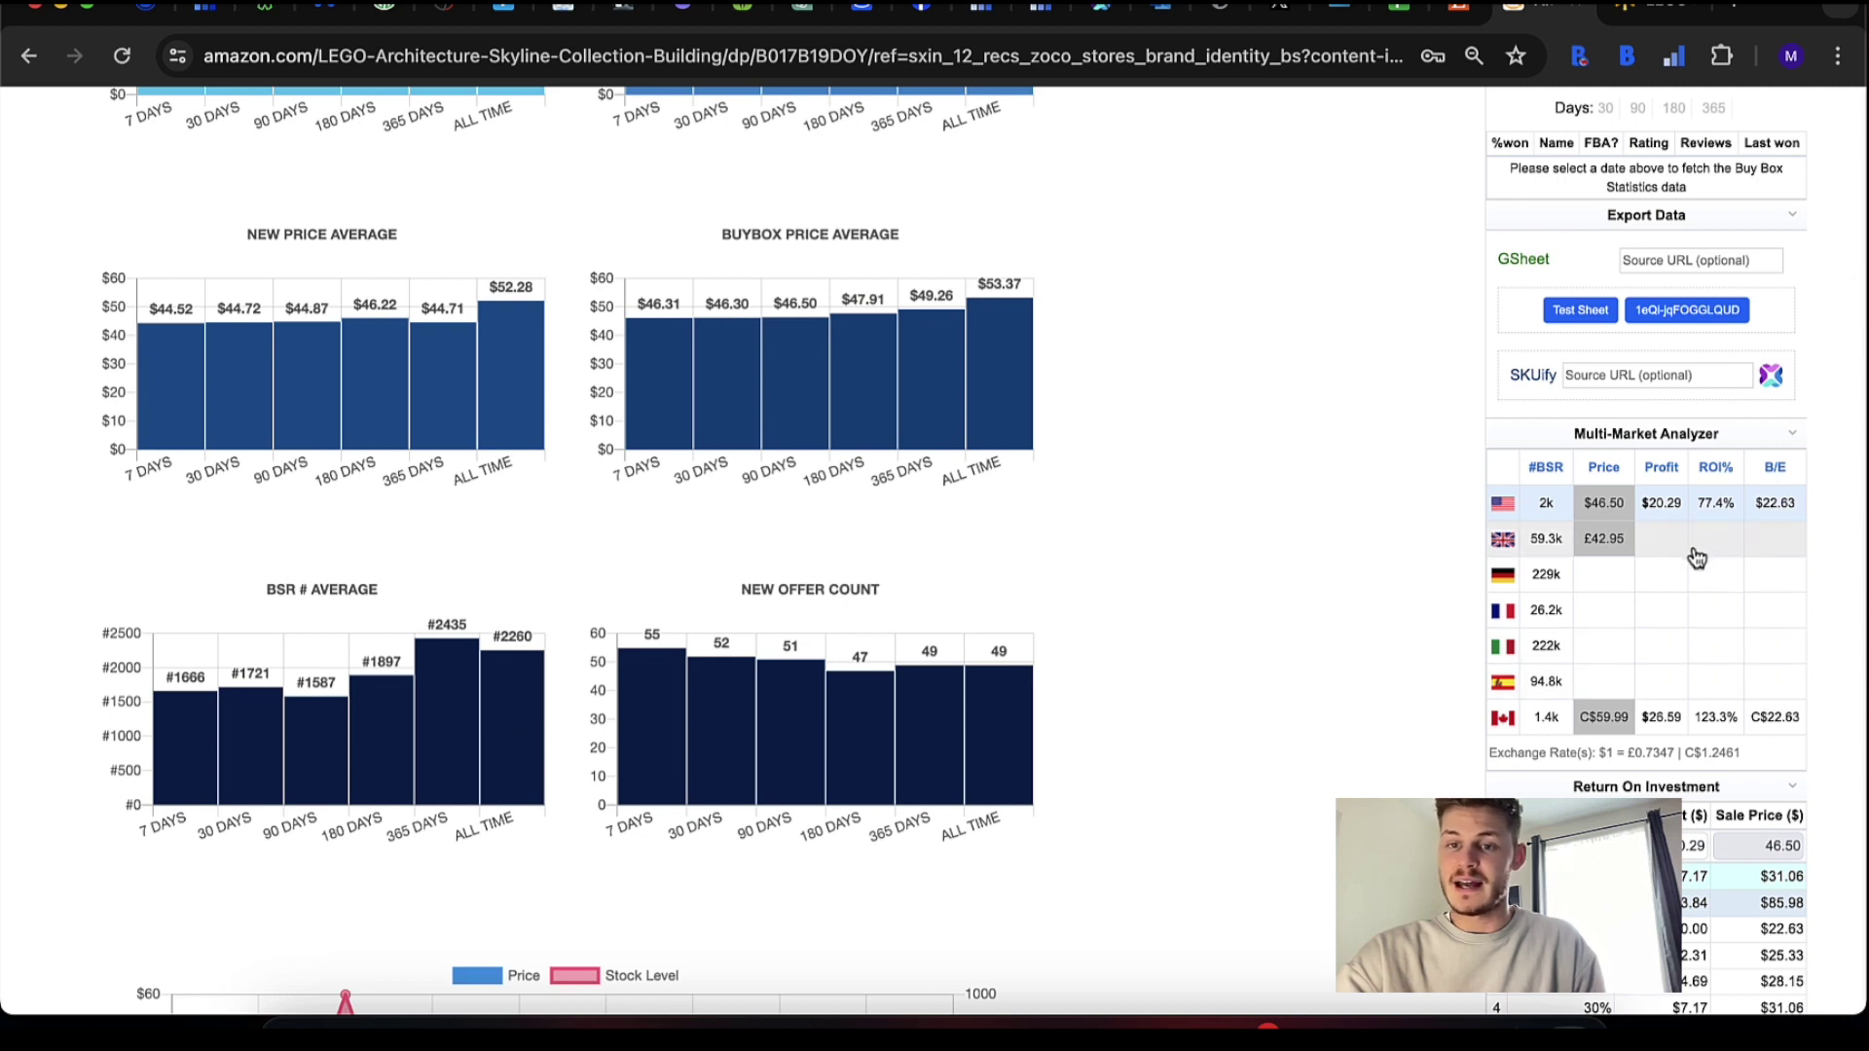
pyautogui.scroll(-2, 1718, 813)
pyautogui.scroll(-1, 1721, 804)
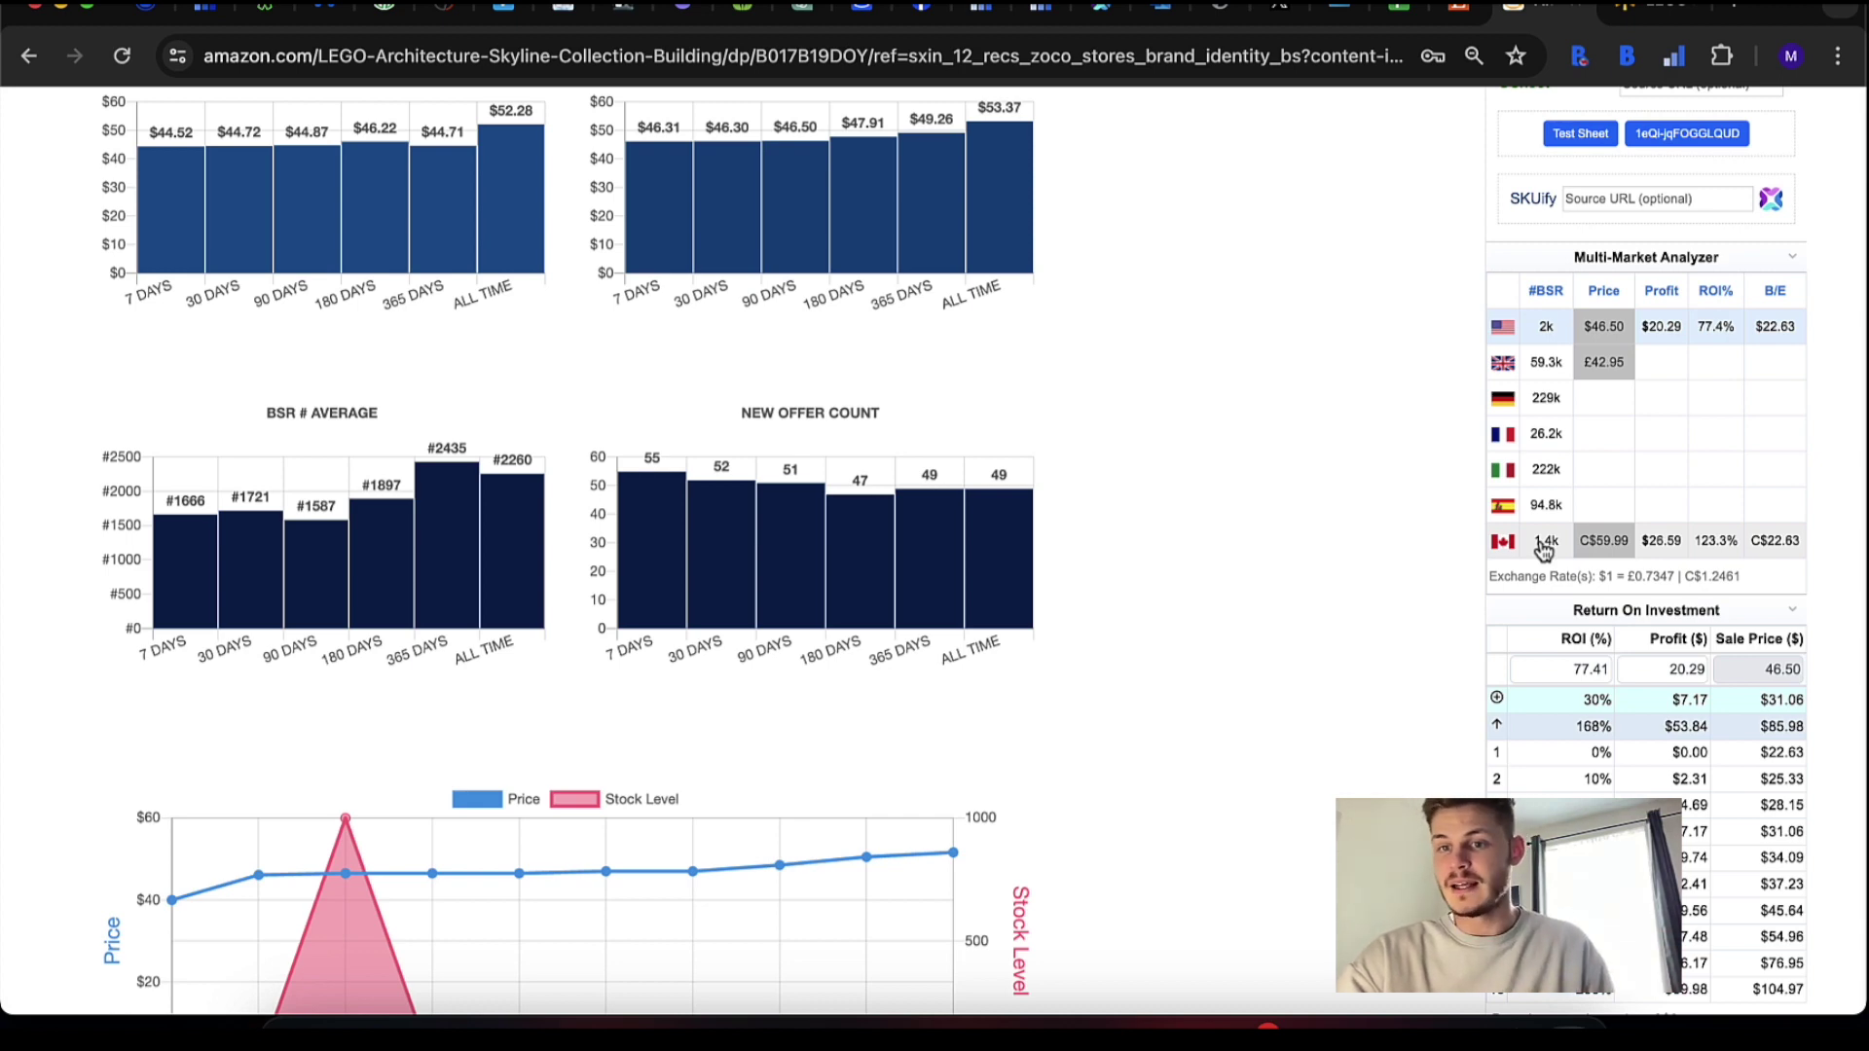
pyautogui.moveTo(1696, 582)
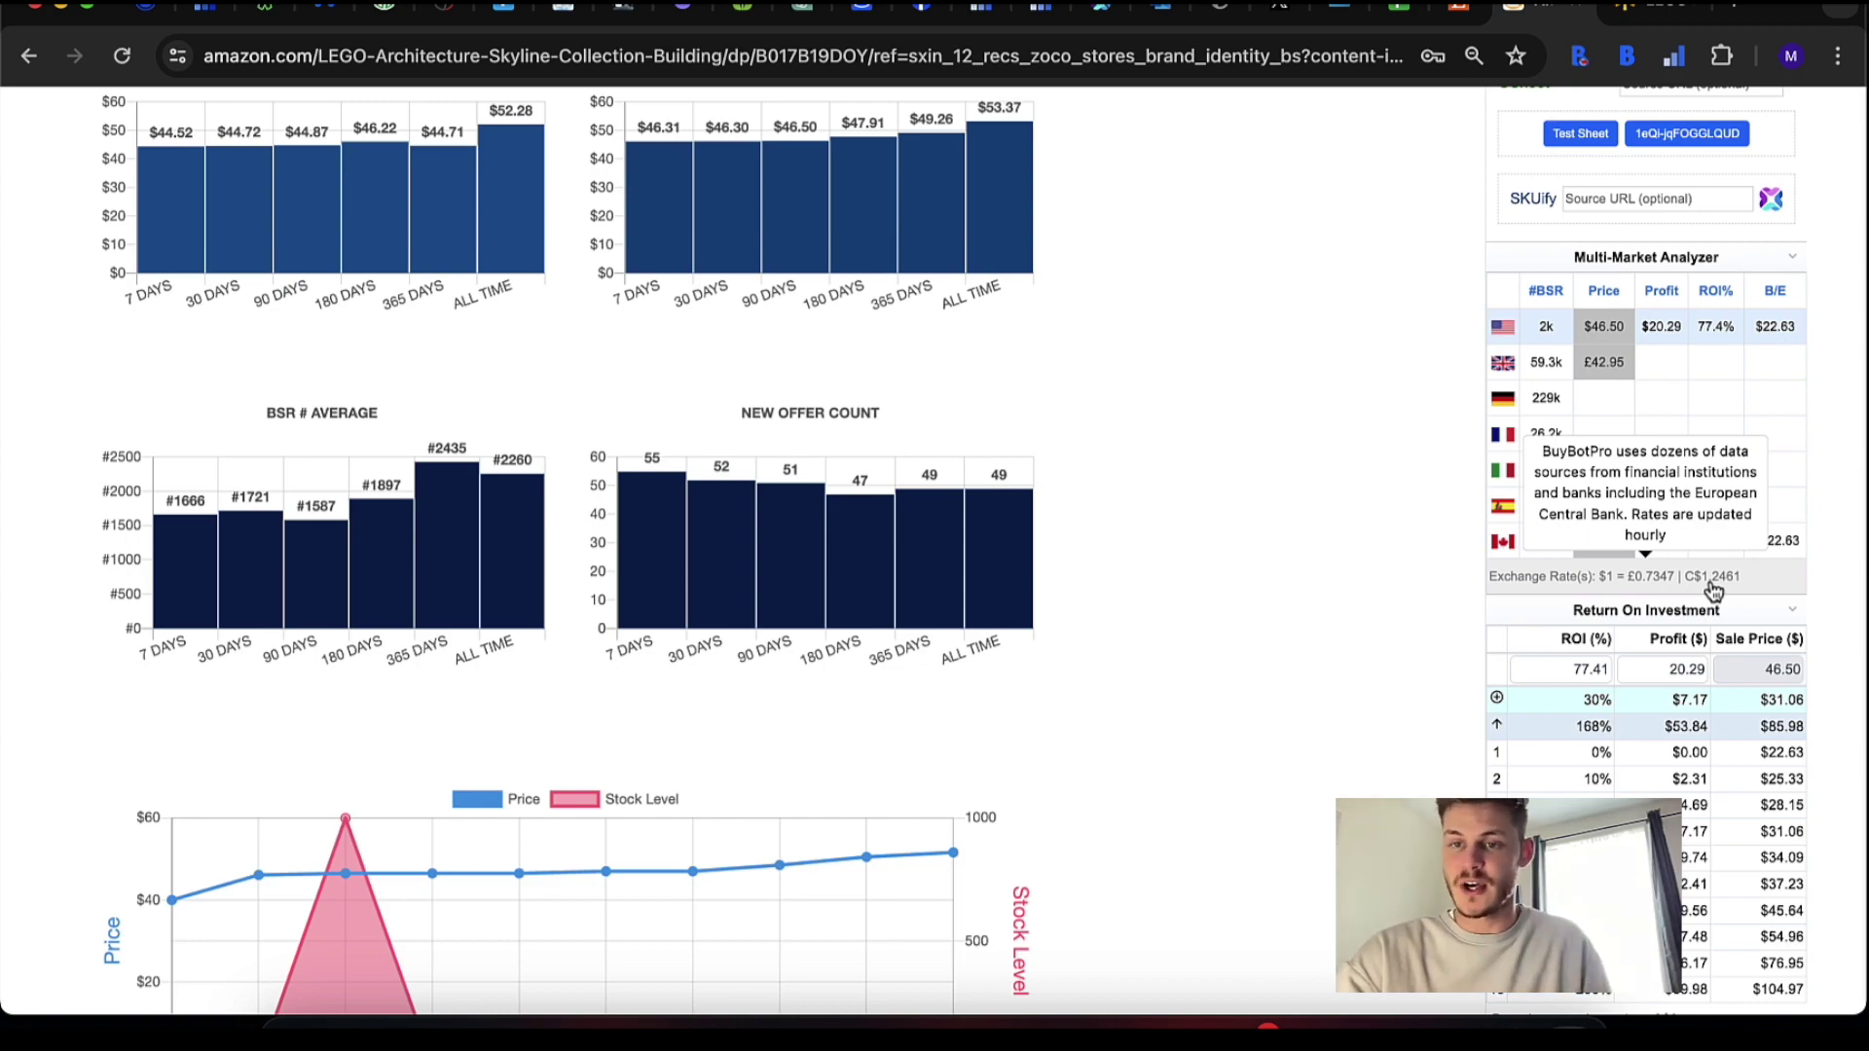
# Step: Skim the ASIN Average Statistics, Wholesale and VA Toolbox sections and return to the product calculator
pyautogui.scroll(-10, 1712, 591)
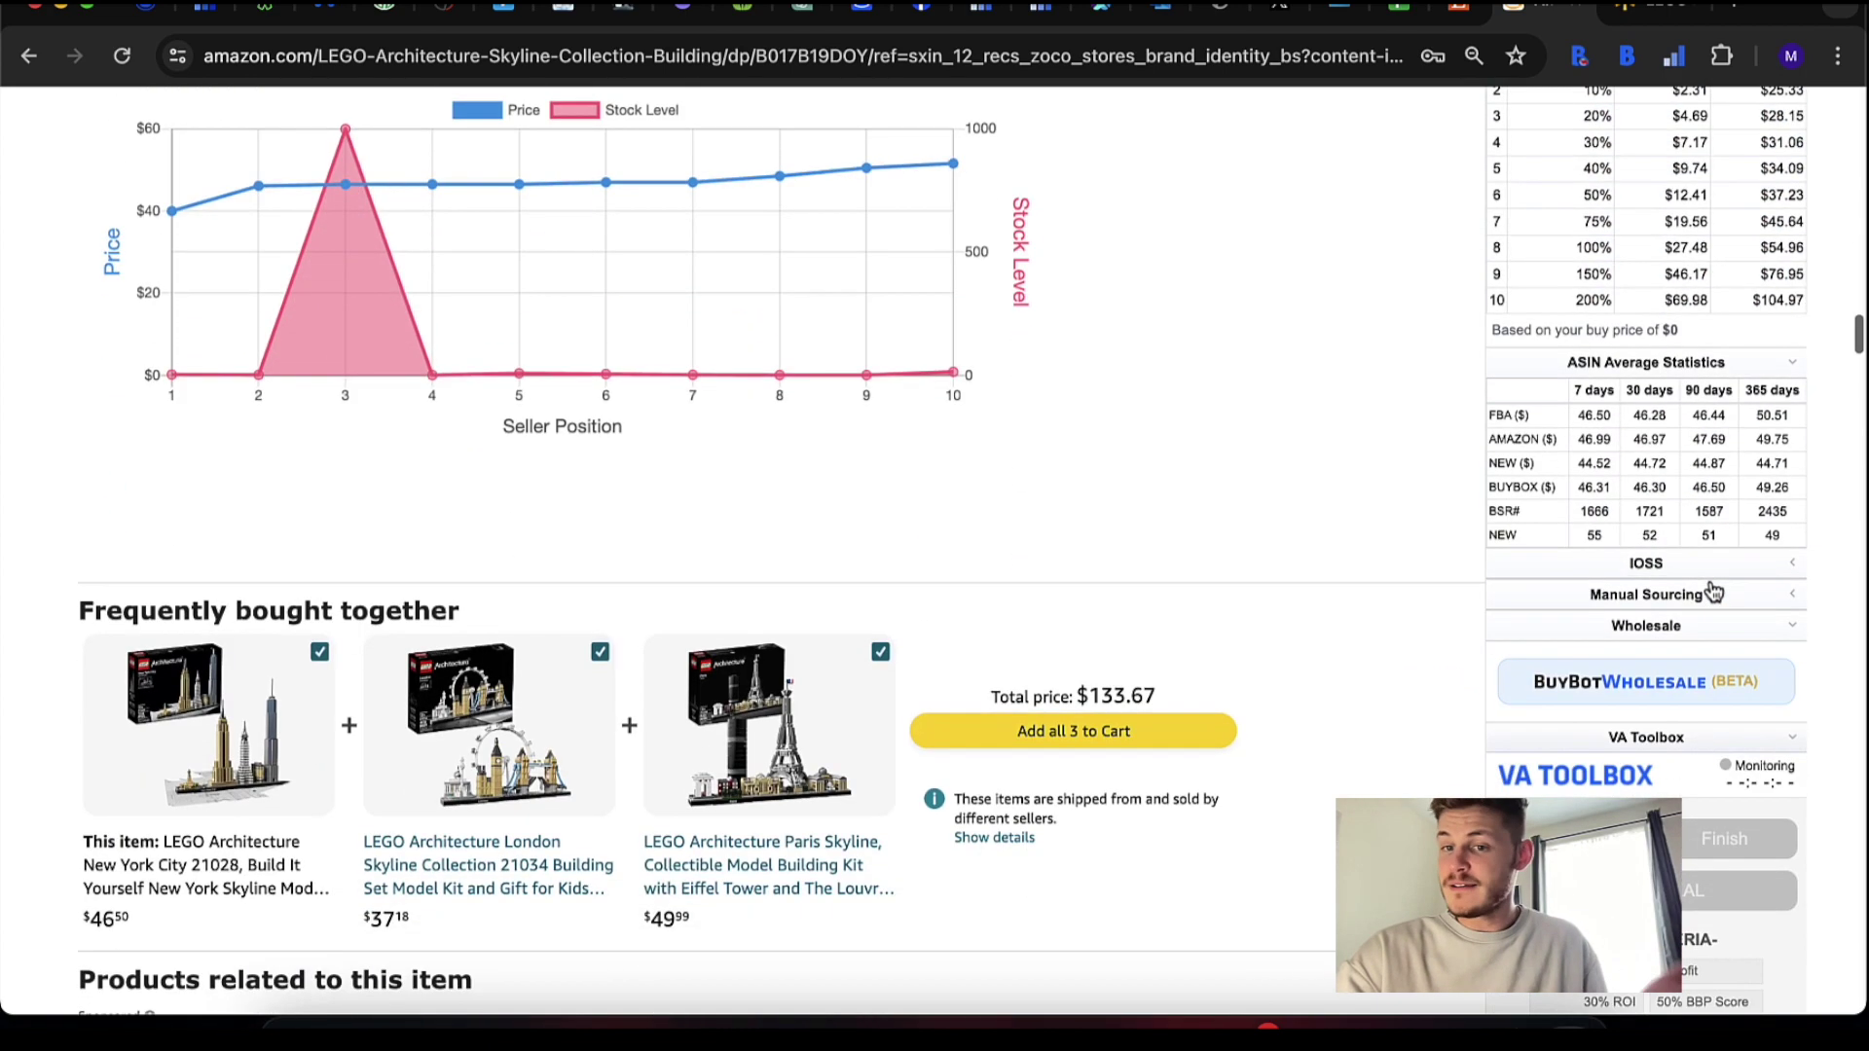
pyautogui.scroll(-5, 1713, 591)
pyautogui.scroll(15, 1713, 591)
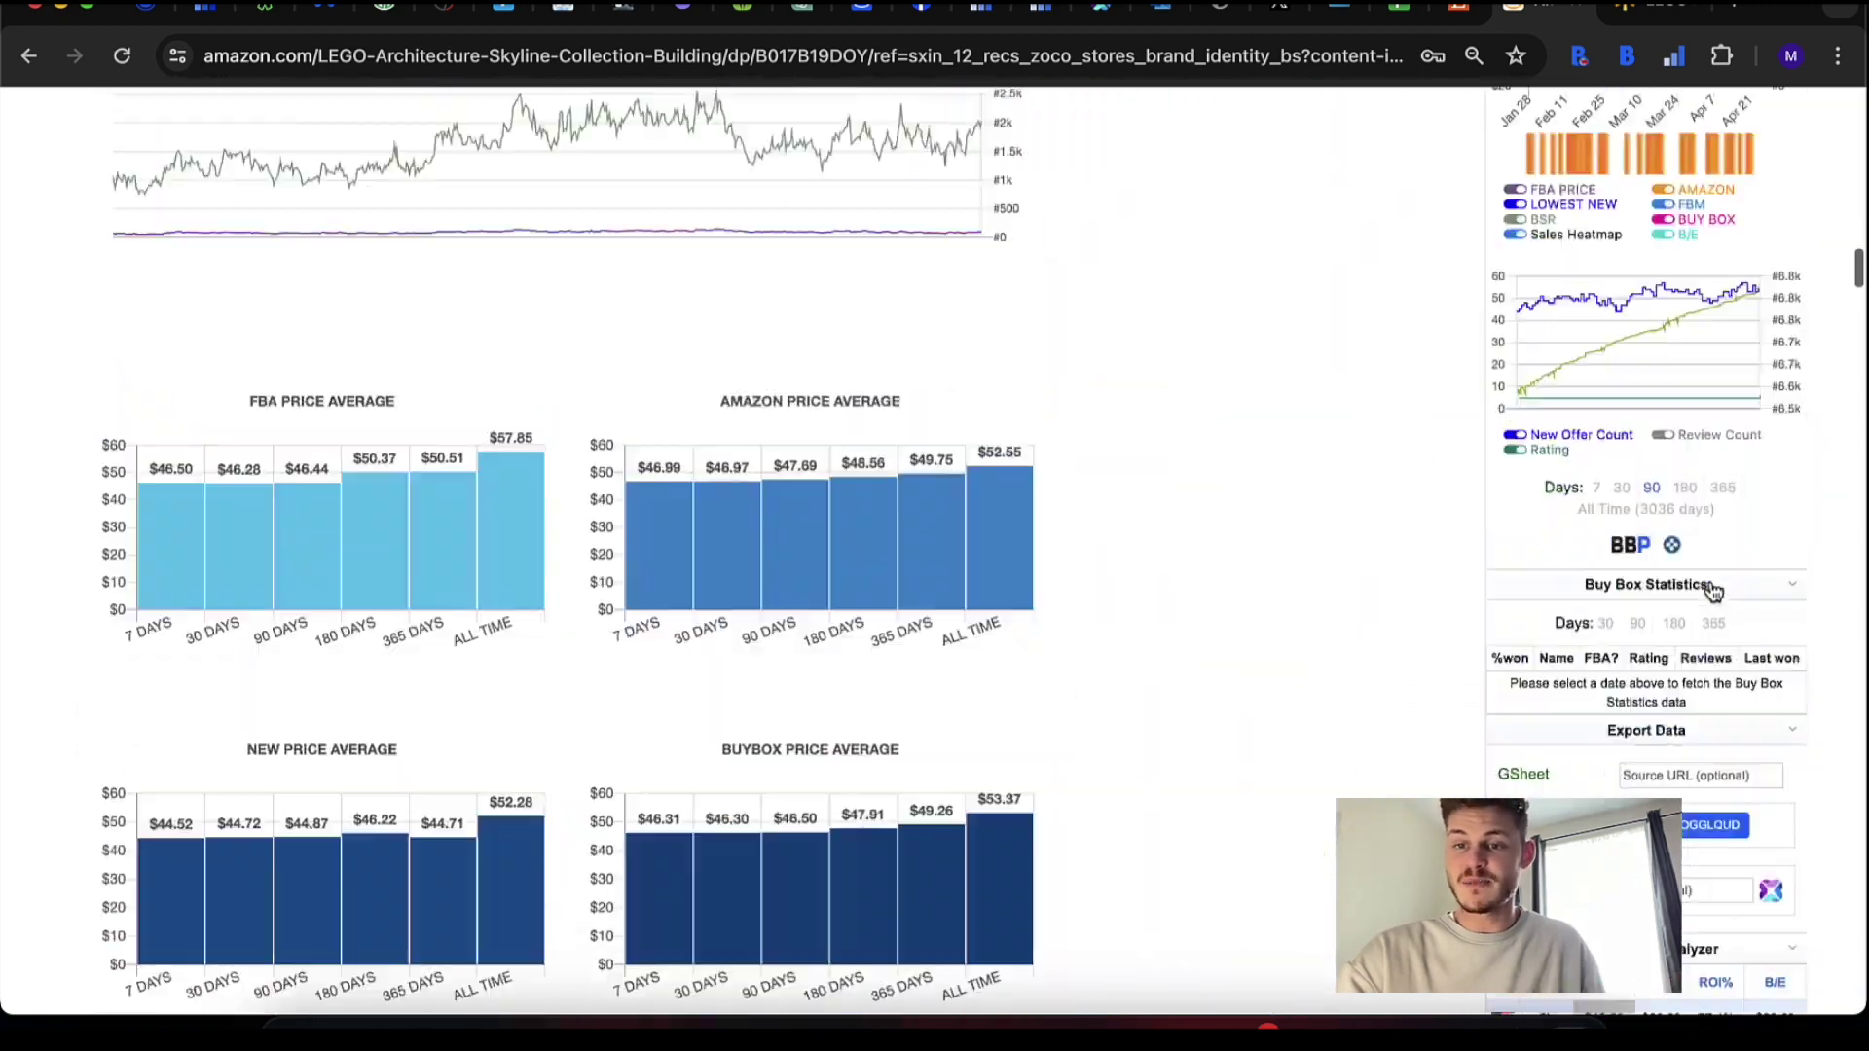
pyautogui.scroll(10, 1712, 591)
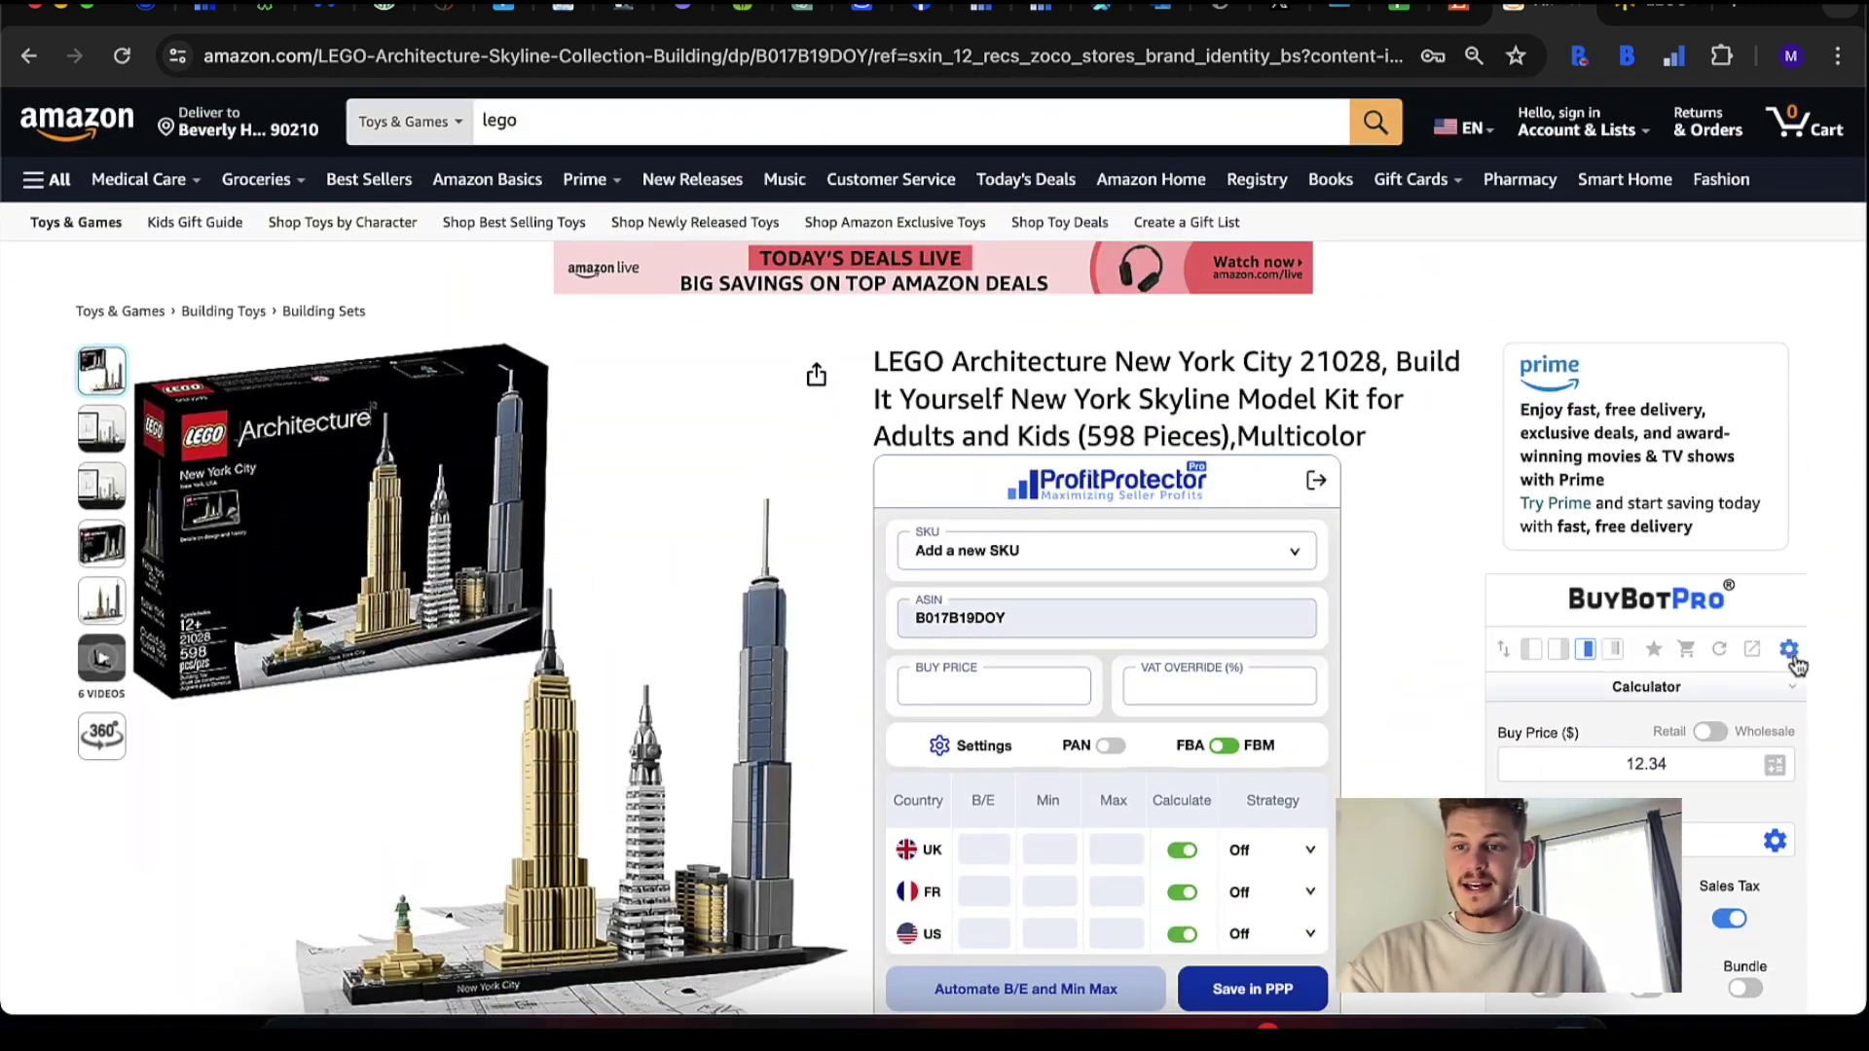
# Step: Reopen the BuyBotPro settings and review the basic tax, ROI and fee options
pyautogui.click(1792, 656)
pyautogui.scroll(-3, 1797, 664)
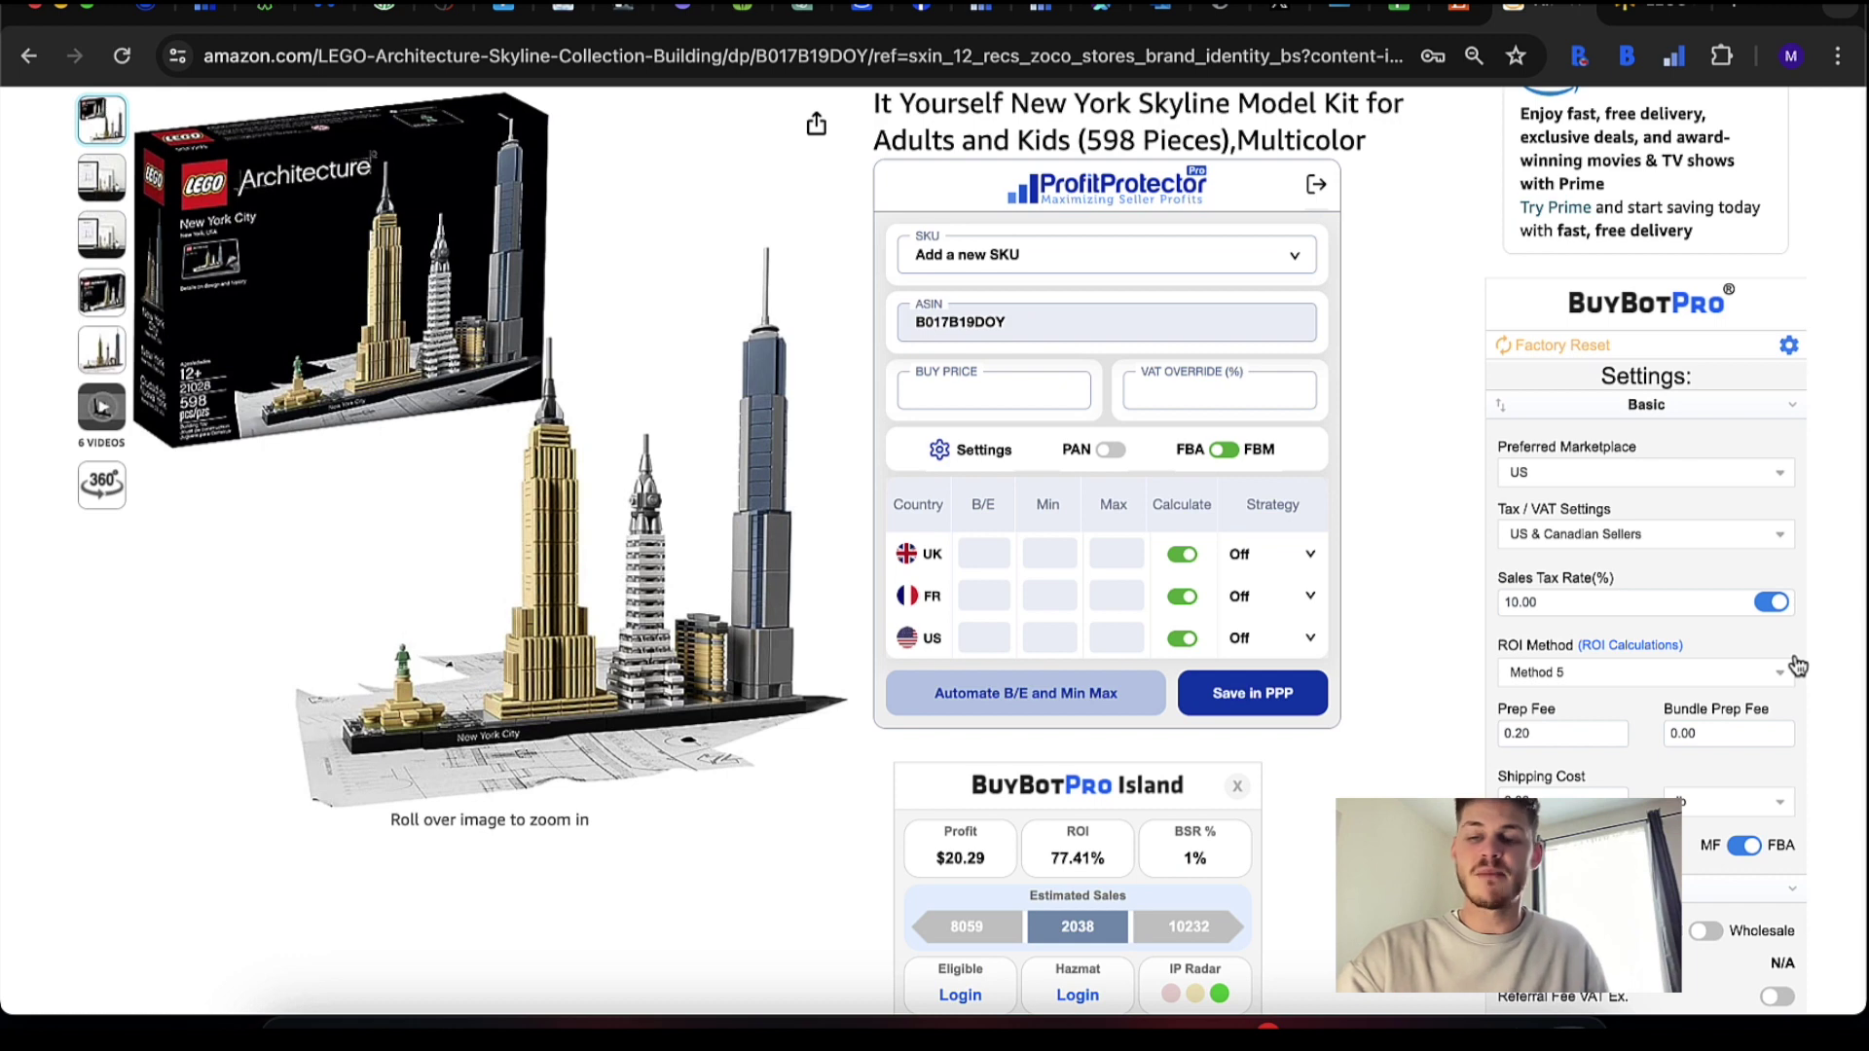
pyautogui.scroll(-1, 1798, 663)
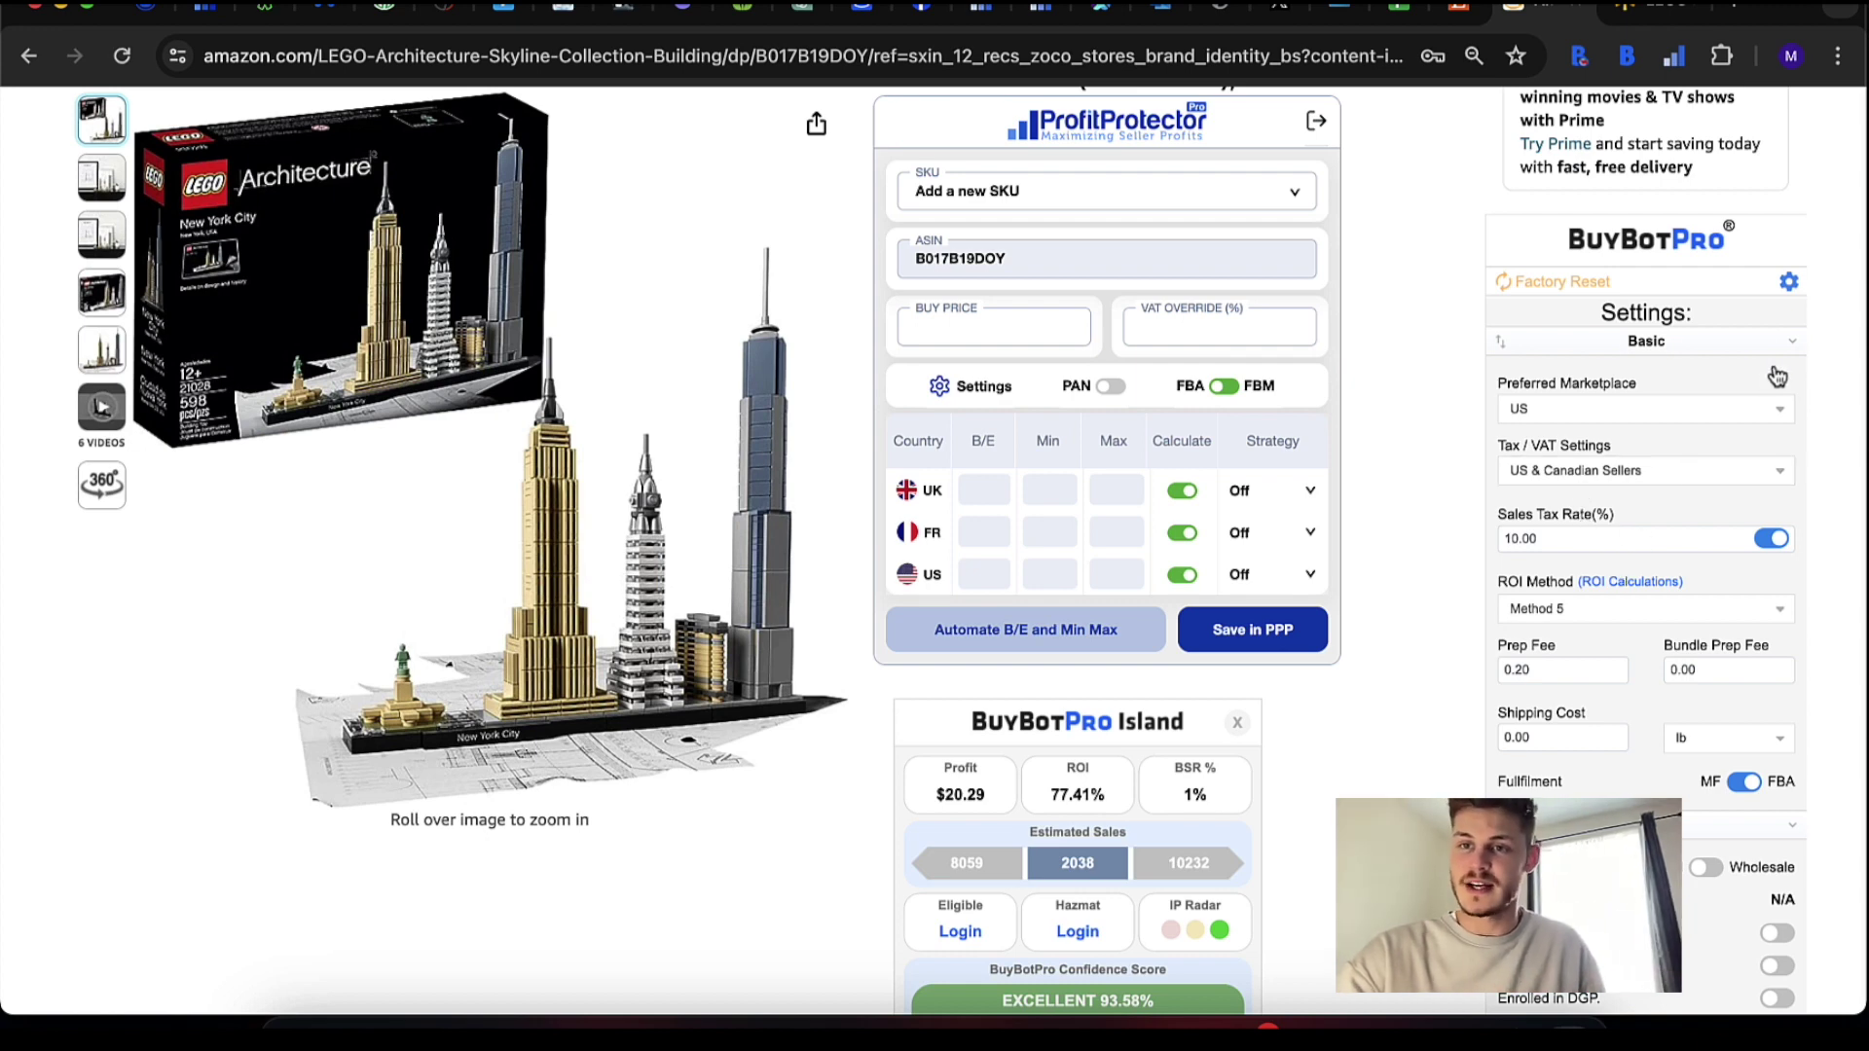
# Step: Return to the calculator and switch Sales Tax off and back on to compare the profit and ROI
pyautogui.click(1788, 281)
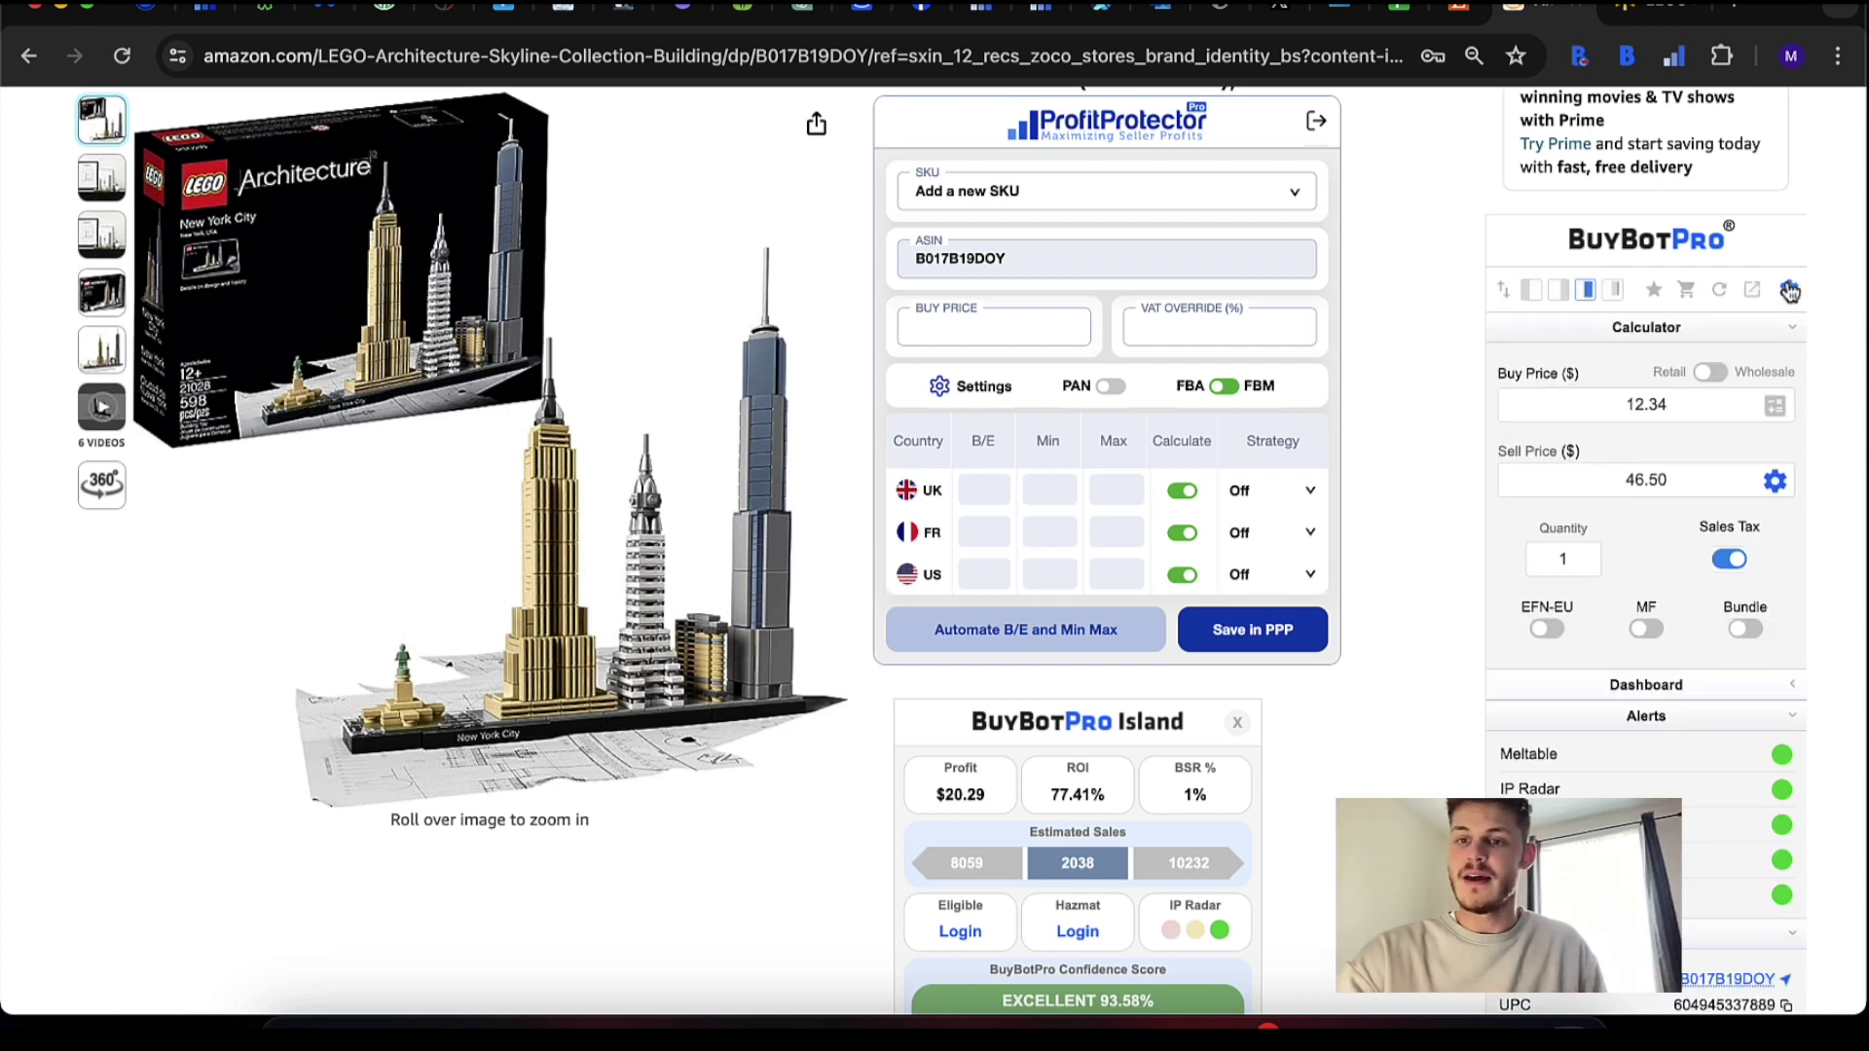
pyautogui.click(1731, 563)
pyautogui.click(1731, 562)
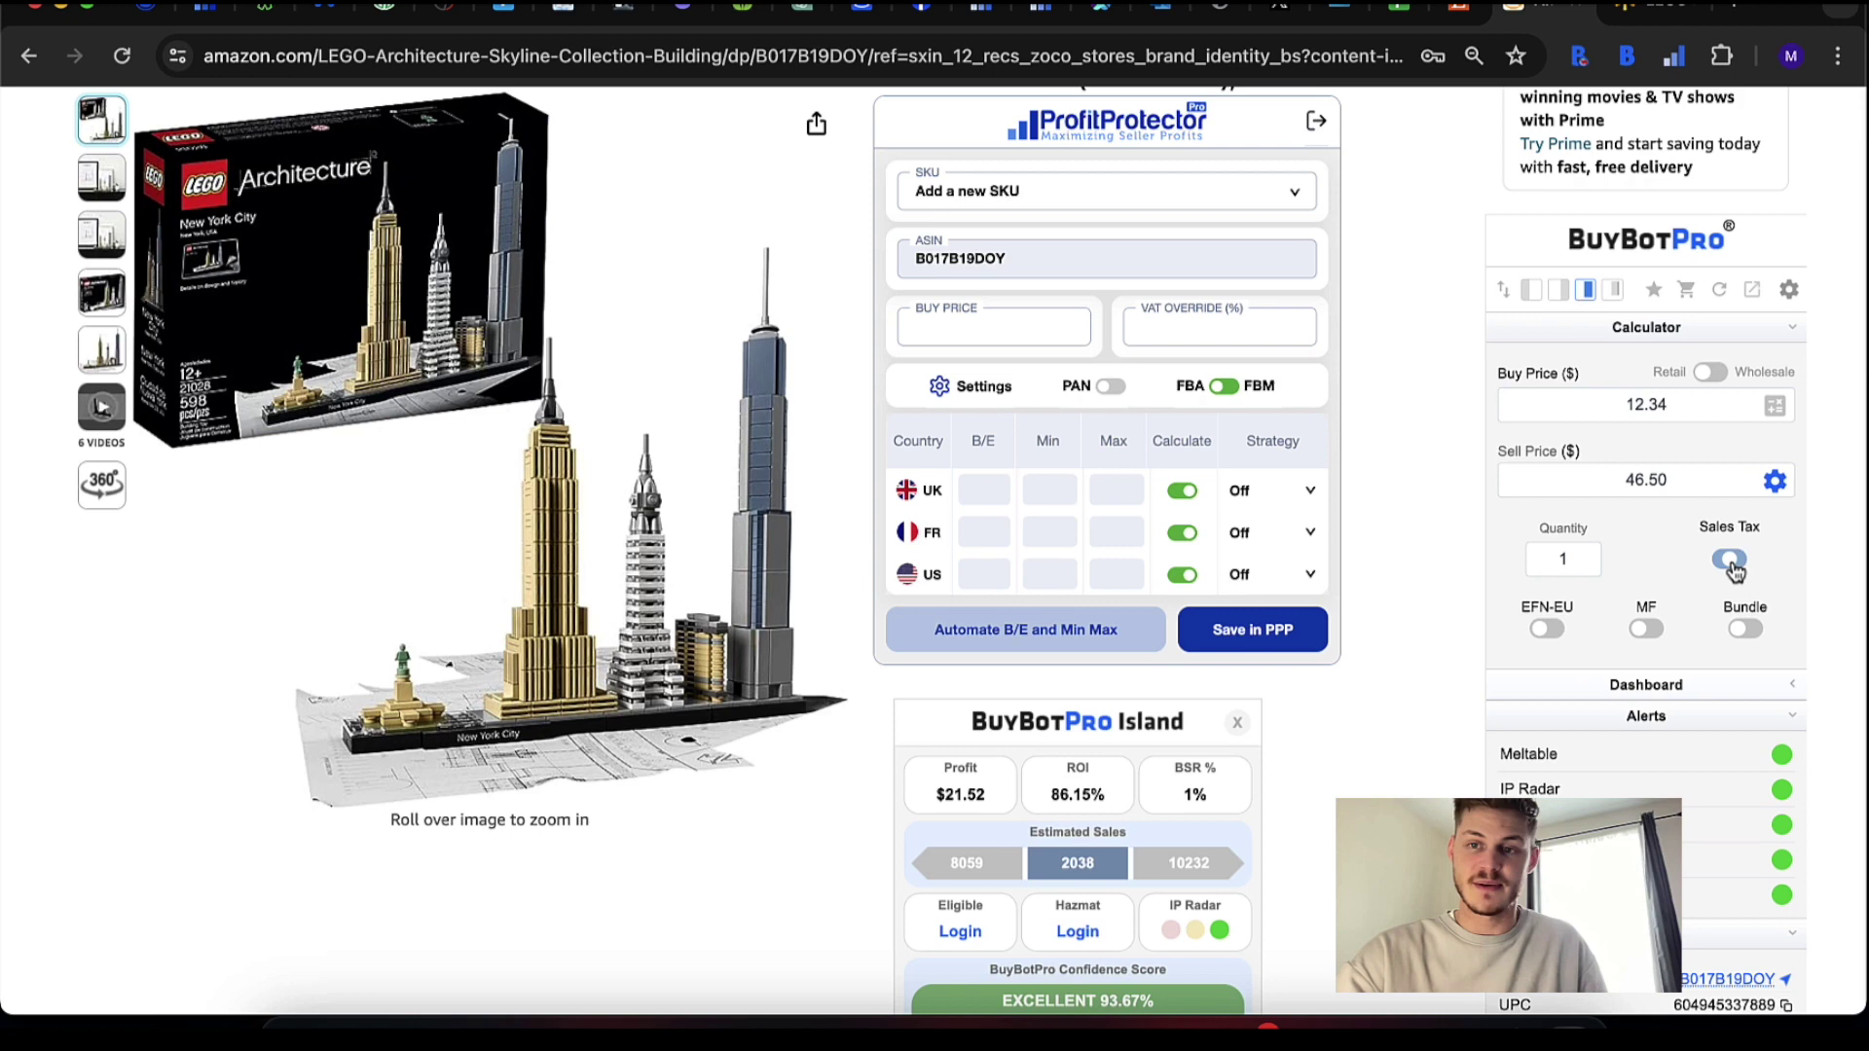
# Step: Check the Sales Tax Rate (%) field in the settings and return to the calculator
pyautogui.click(1788, 289)
pyautogui.click(1587, 538)
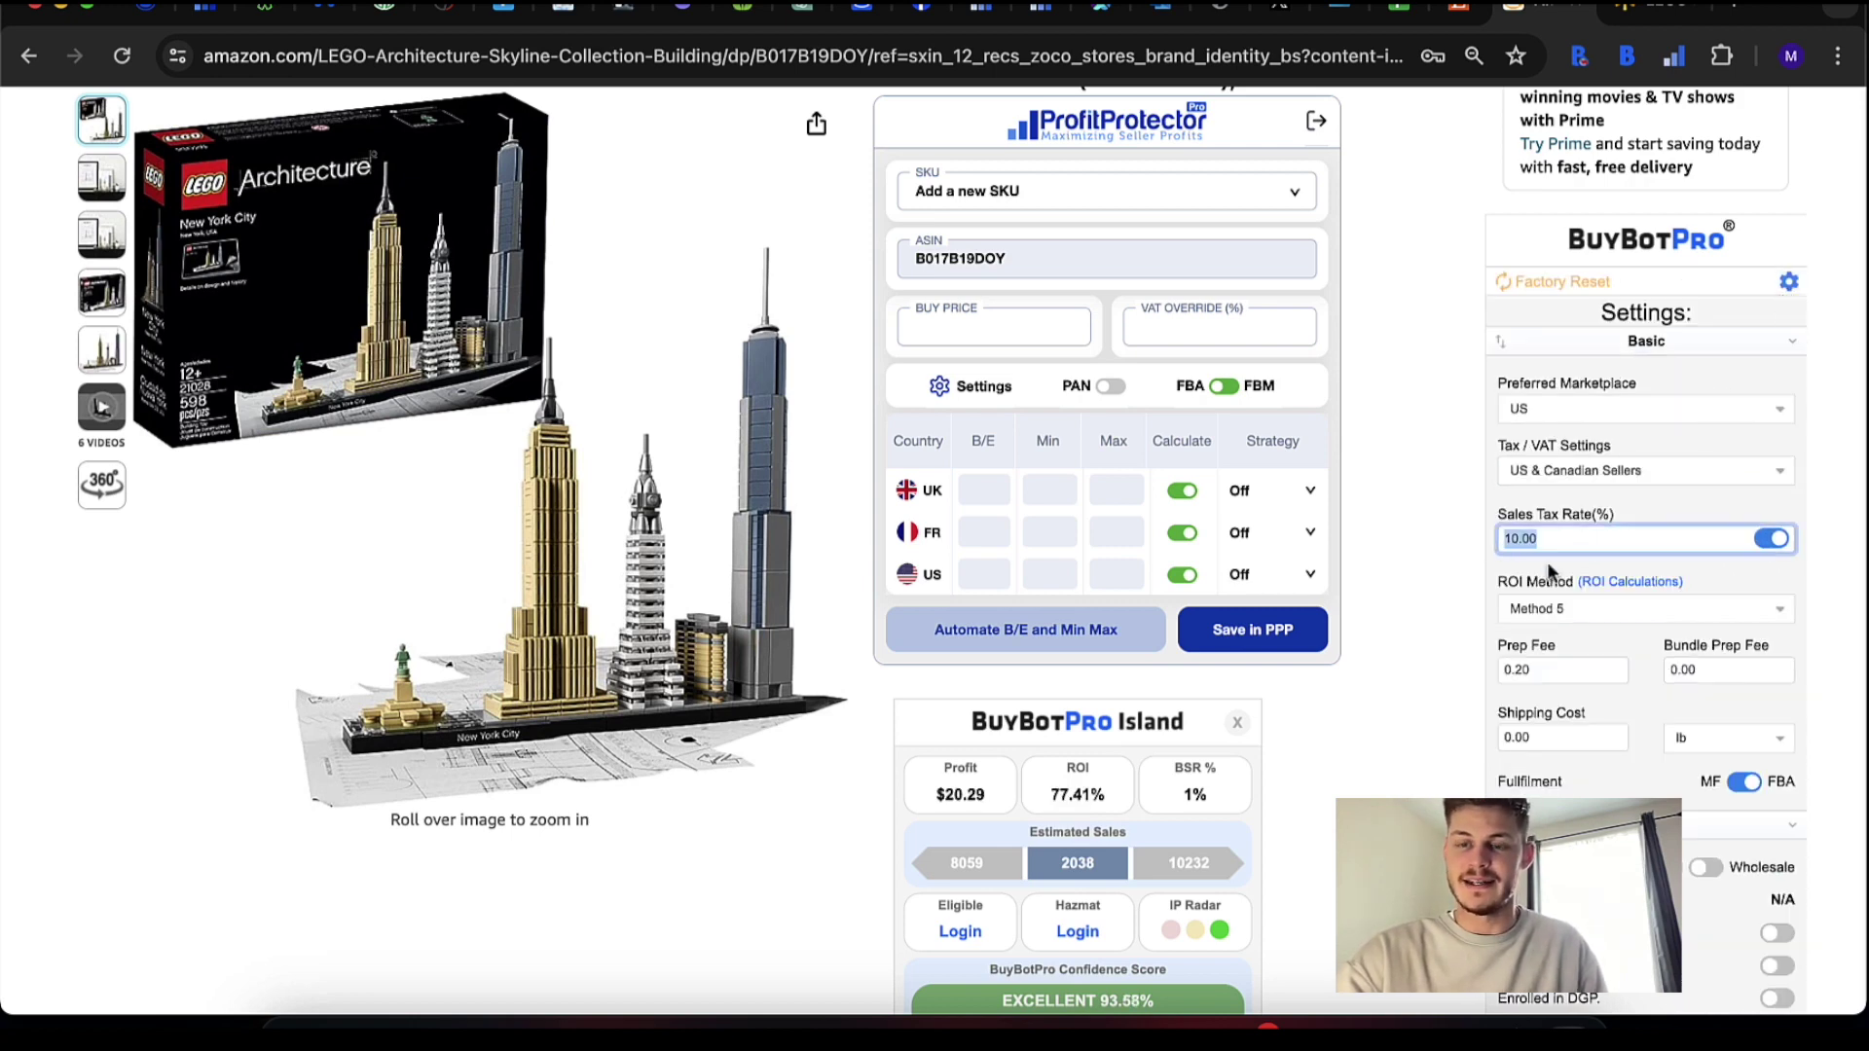
pyautogui.click(1787, 283)
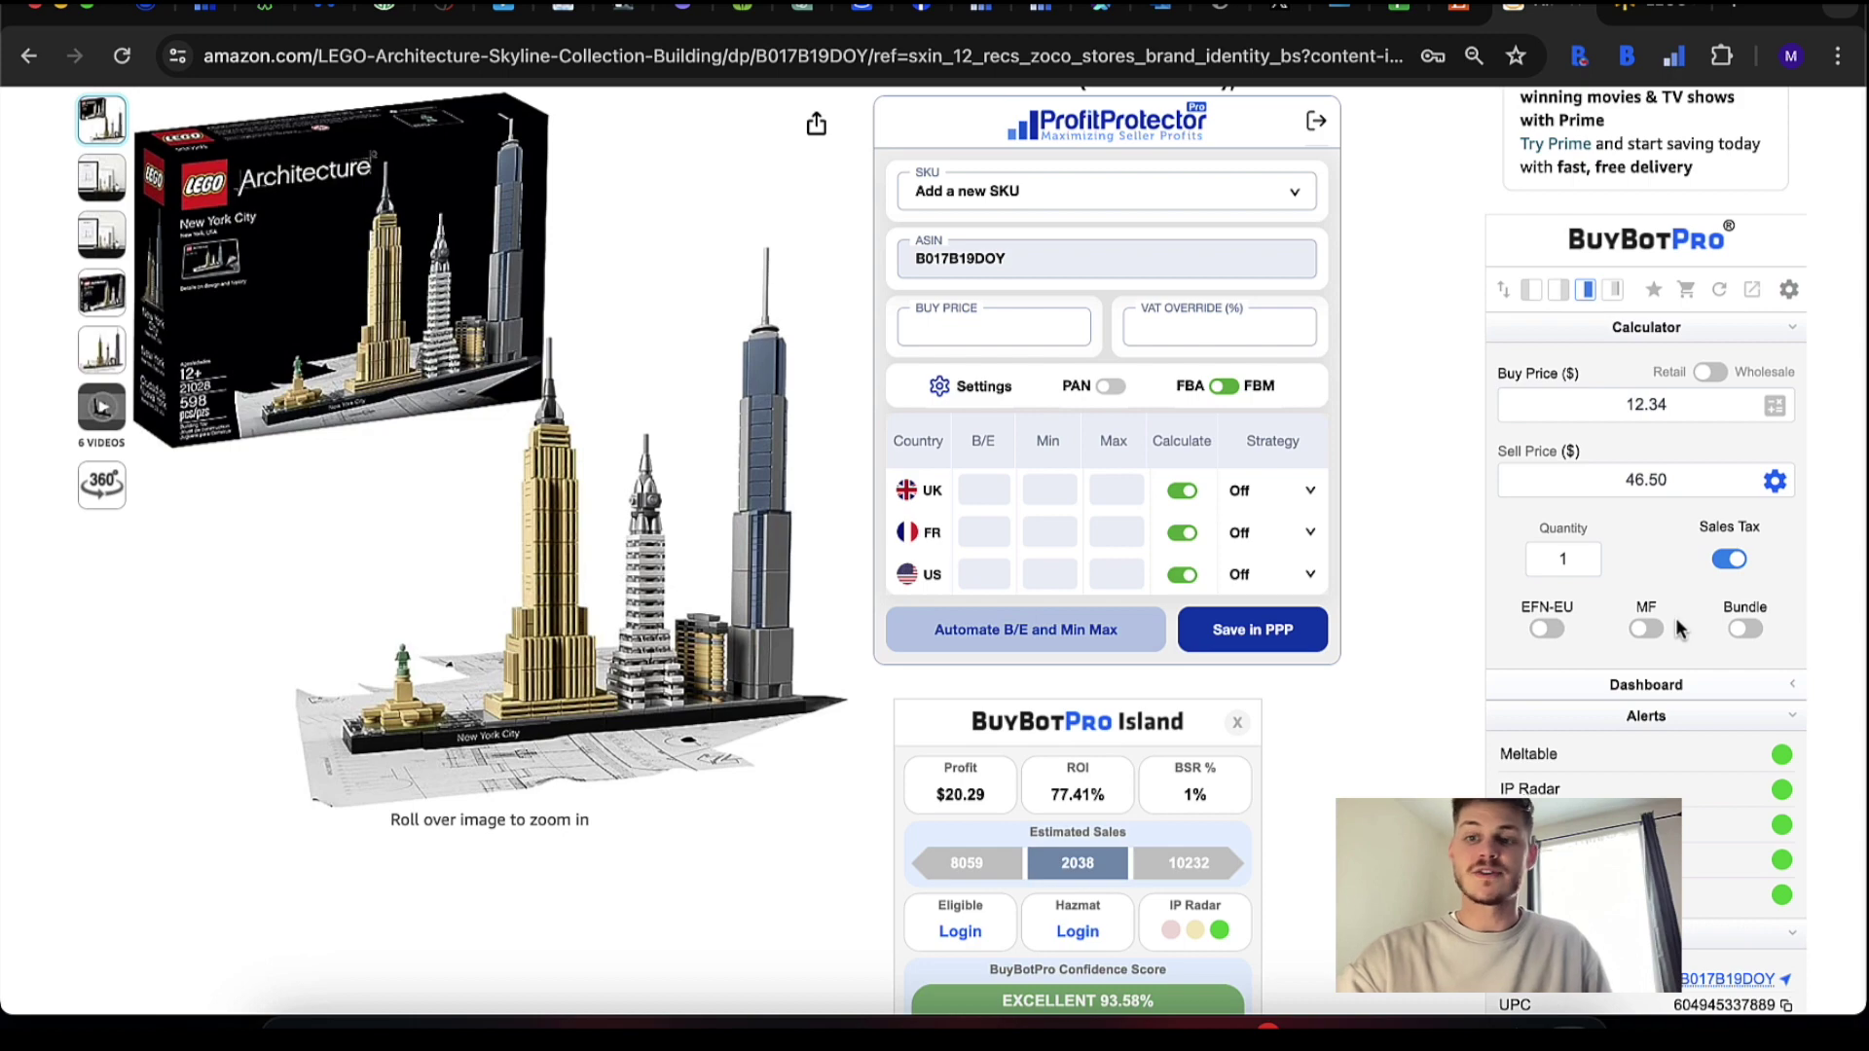